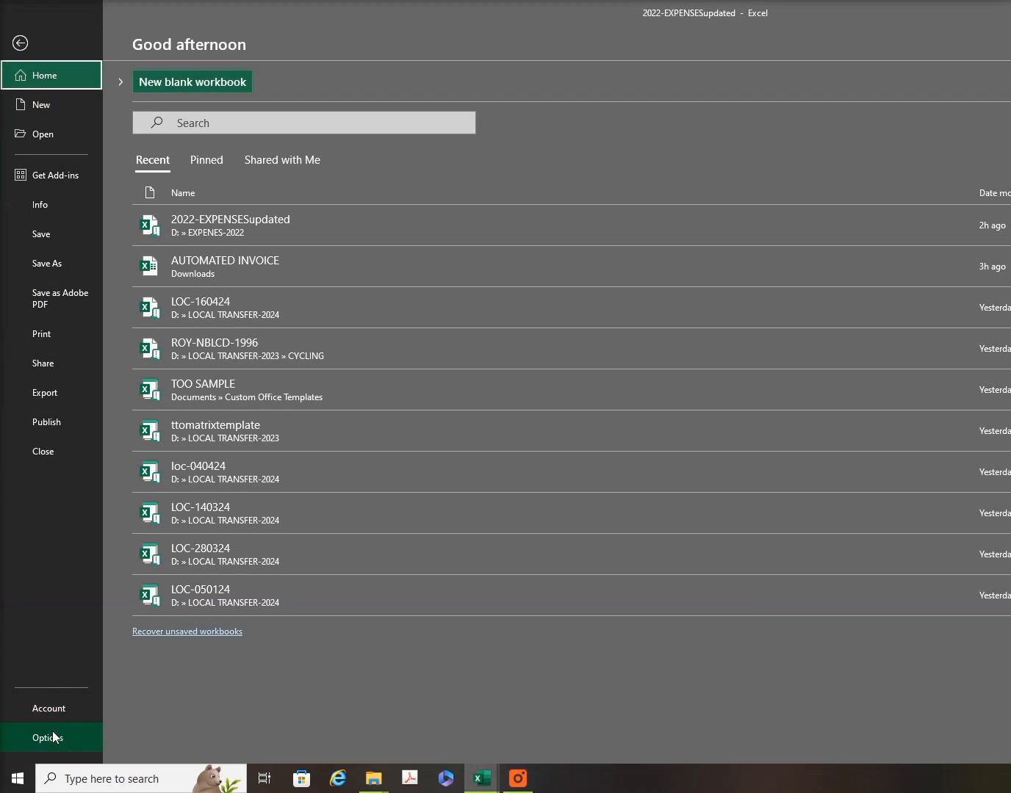
Step: Customize the ribbon by adding the Developer (Custom) tab from Custom Tabs and Groups to the main tabs
{"action": "left_click", "coordinate": [53, 736]}
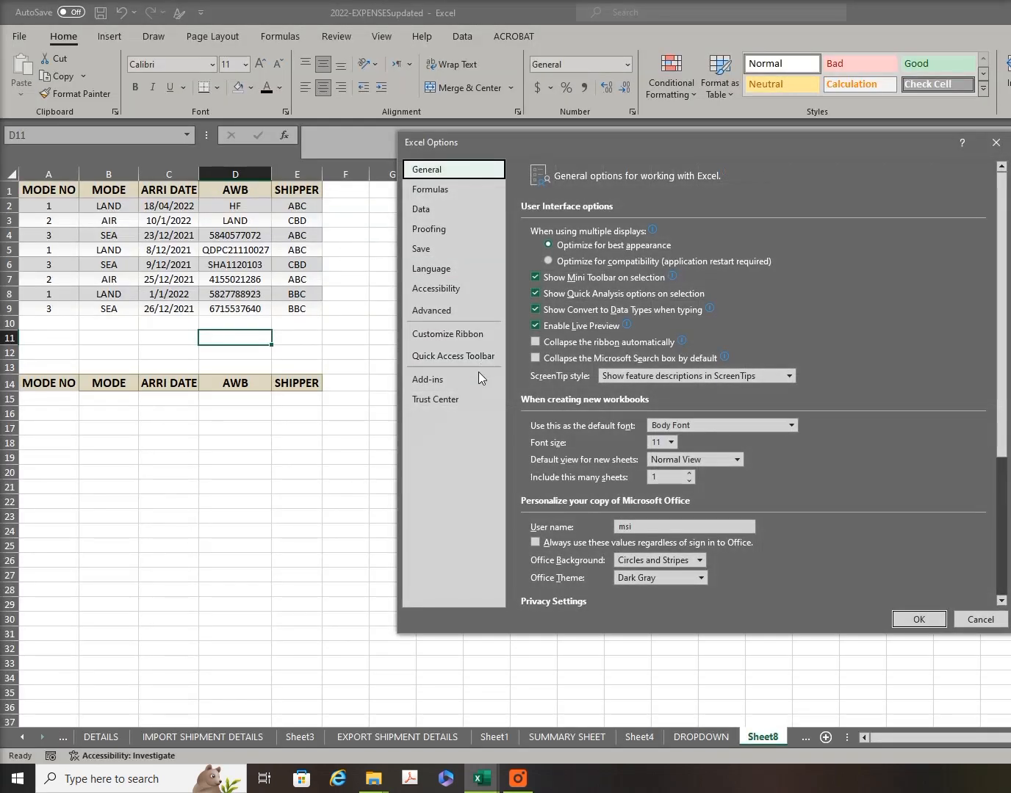
{"action": "left_click", "coordinate": [459, 335]}
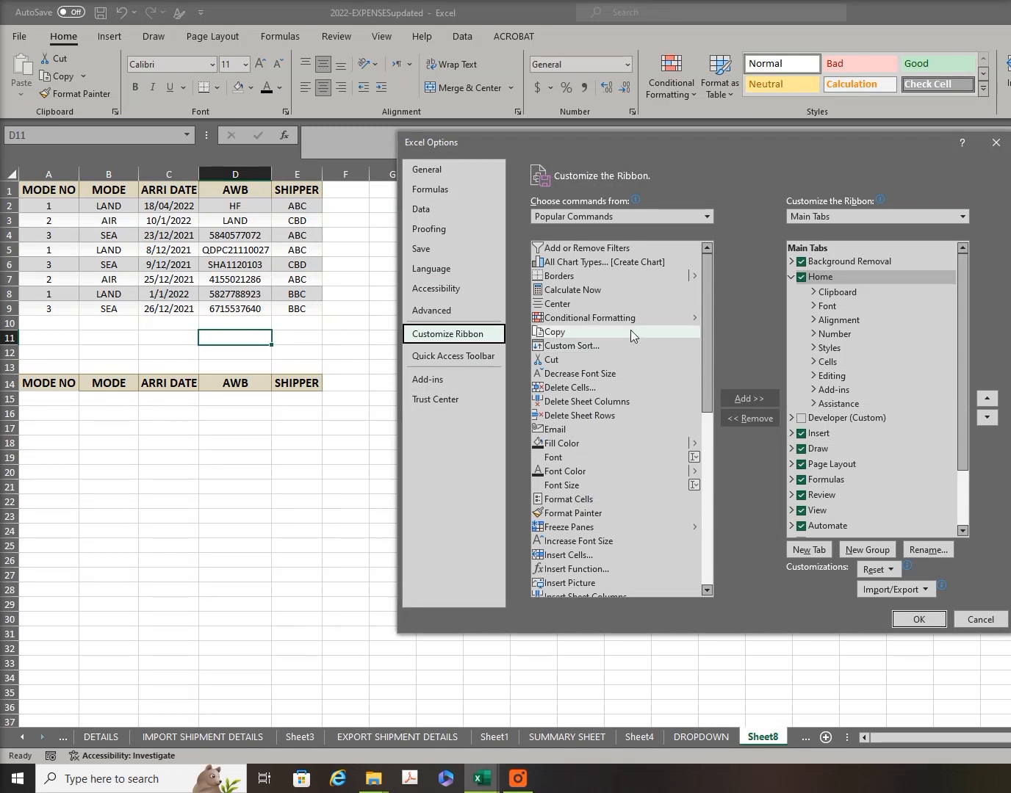
{"action": "scroll", "coordinate": [630, 330], "scroll_direction": "down", "scroll_amount": 6}
{"action": "scroll", "coordinate": [630, 331], "scroll_direction": "down", "scroll_amount": 3}
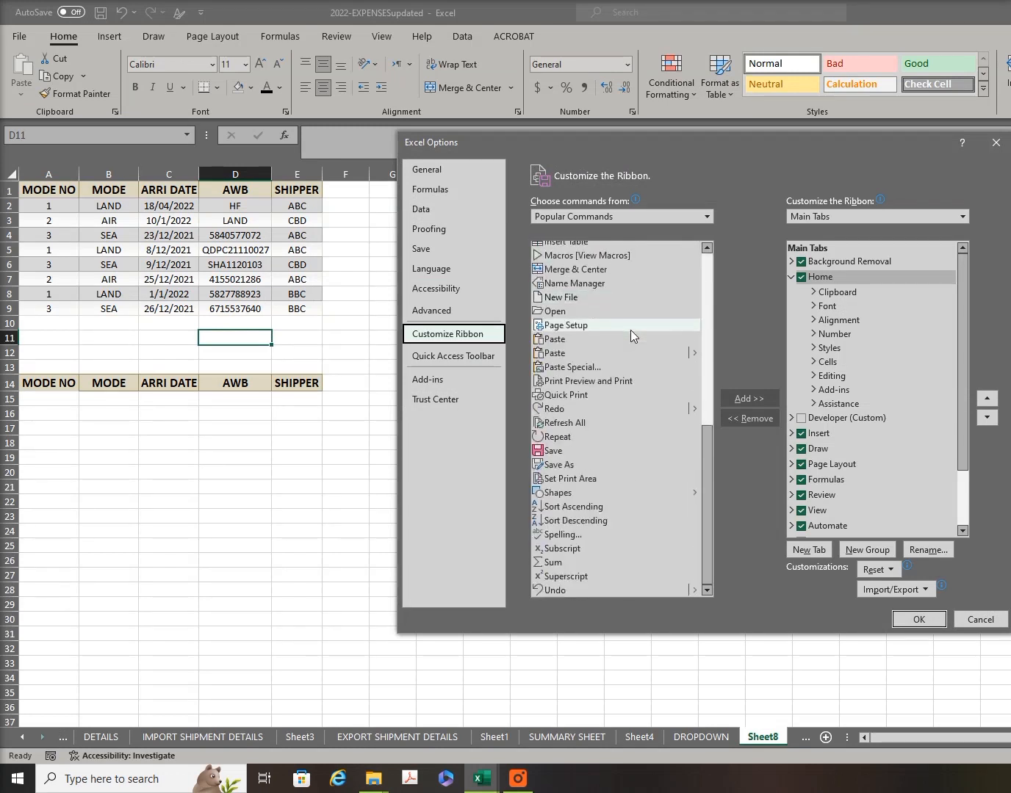
{"action": "scroll", "coordinate": [630, 330], "scroll_direction": "up", "scroll_amount": 9}
{"action": "left_click", "coordinate": [617, 218]}
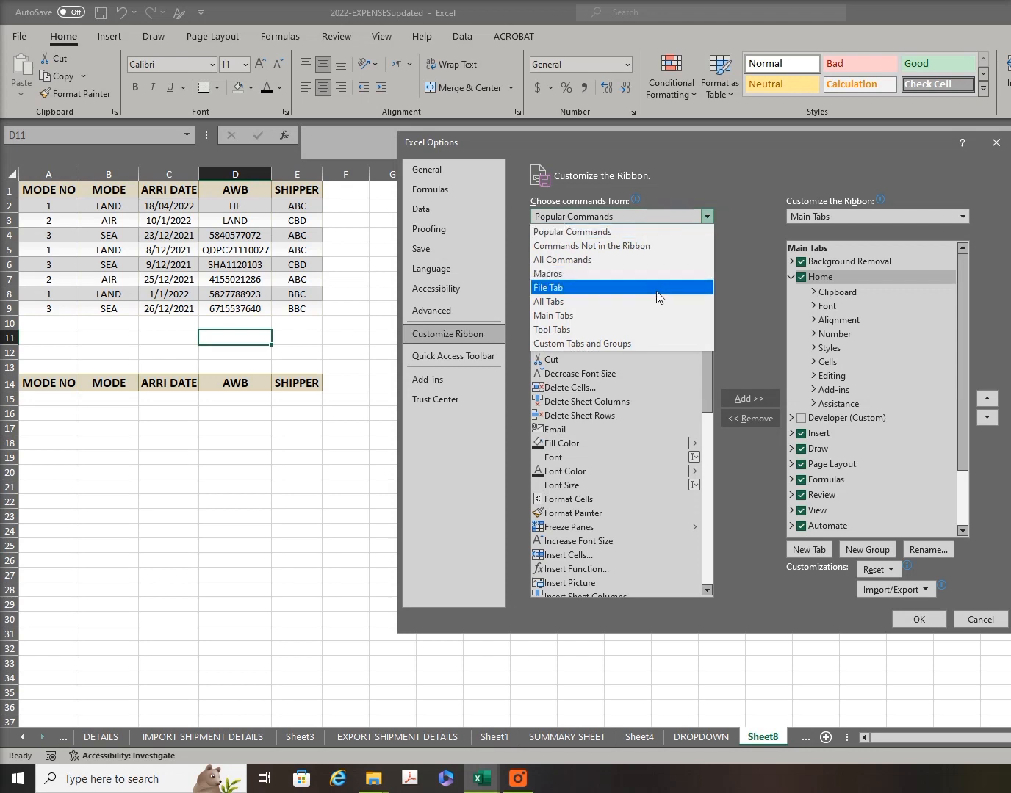
{"action": "left_click", "coordinate": [613, 342]}
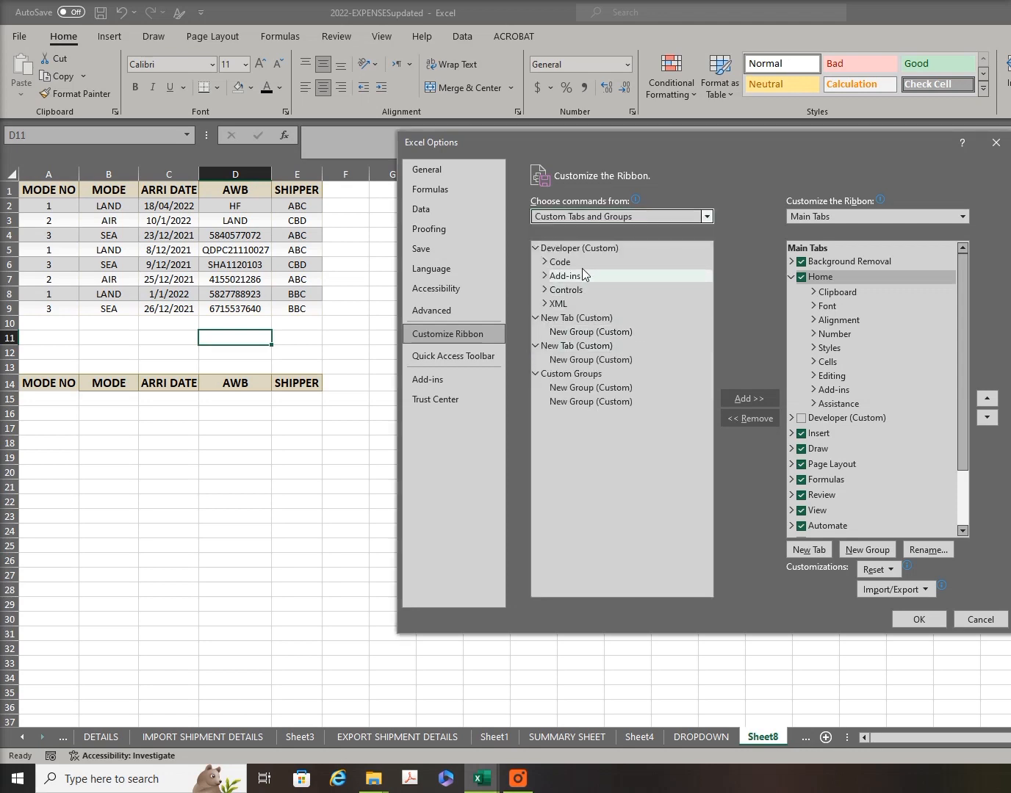
{"action": "left_click", "coordinate": [573, 247]}
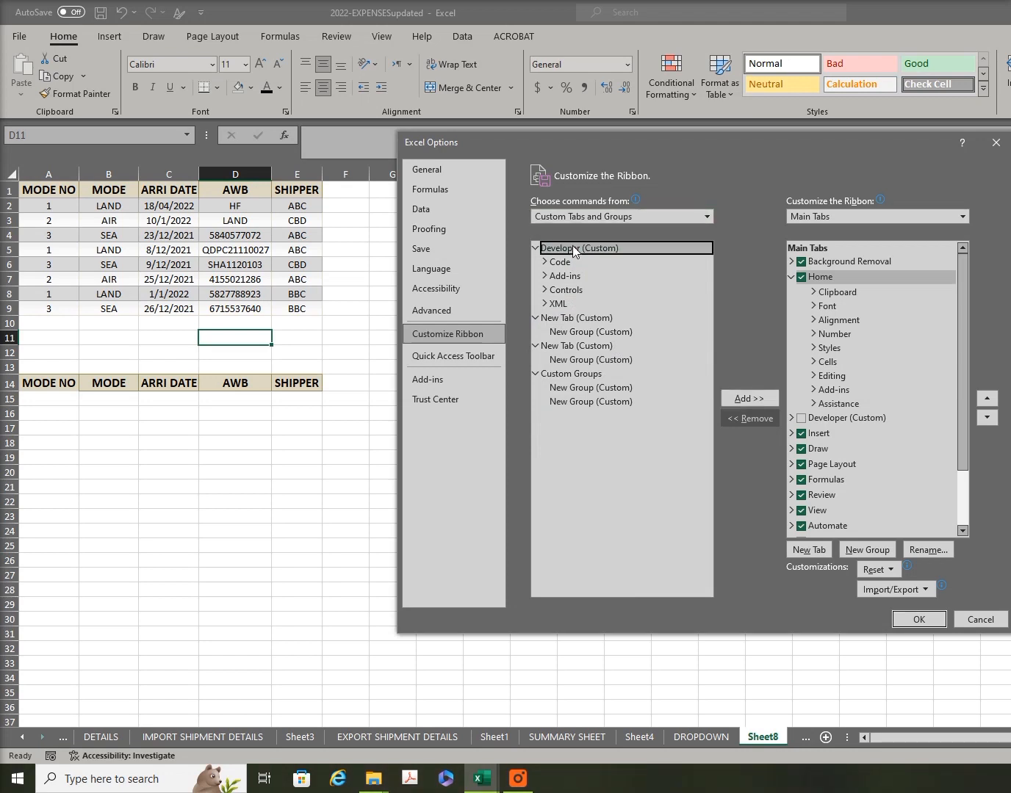
{"action": "left_click", "coordinate": [759, 396]}
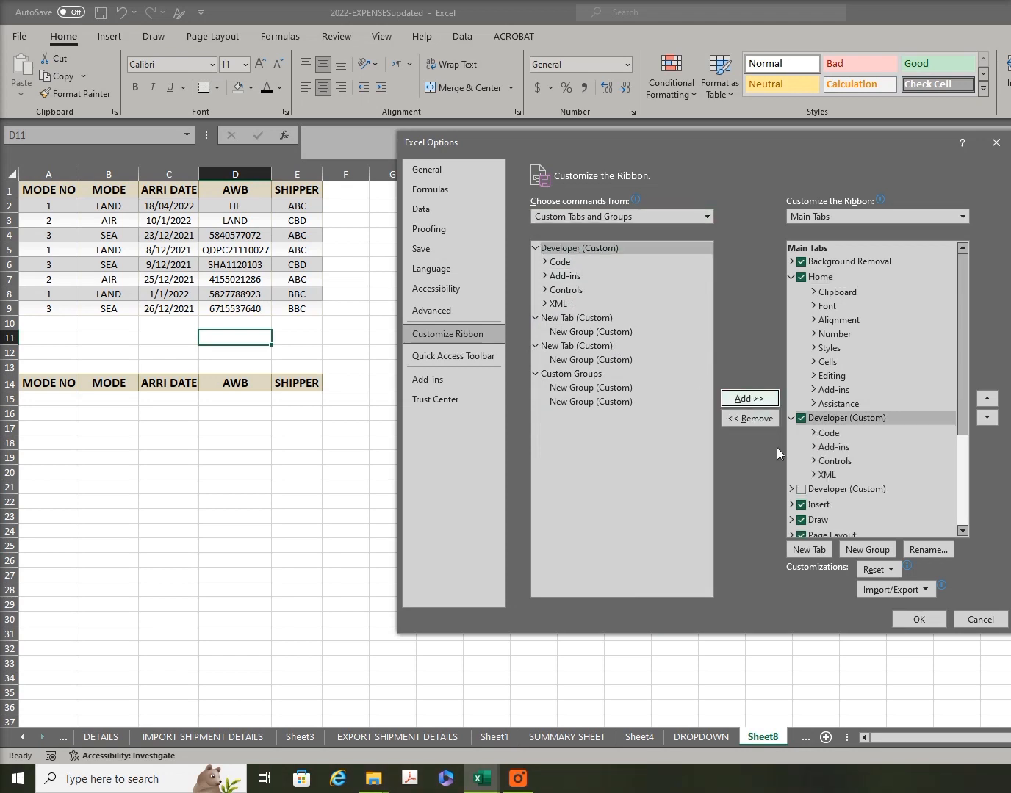
{"action": "left_click", "coordinate": [901, 617]}
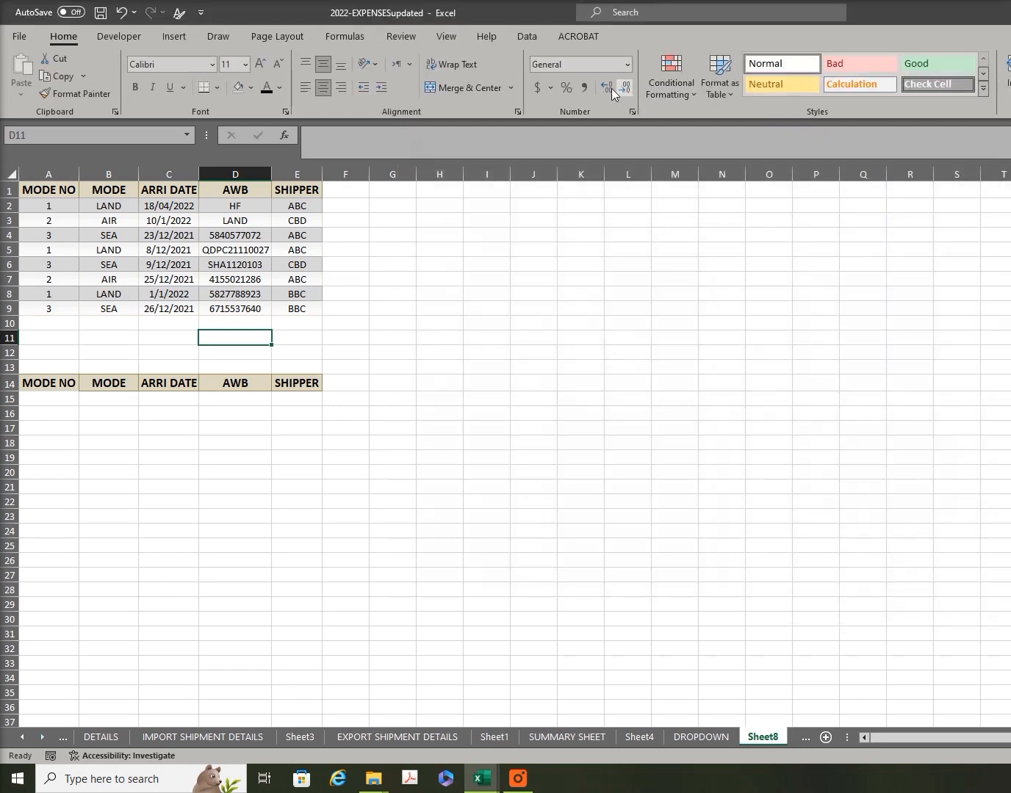
Step: Insert an option button form control in row 11, spanning about columns A to B
{"action": "left_click", "coordinate": [121, 37]}
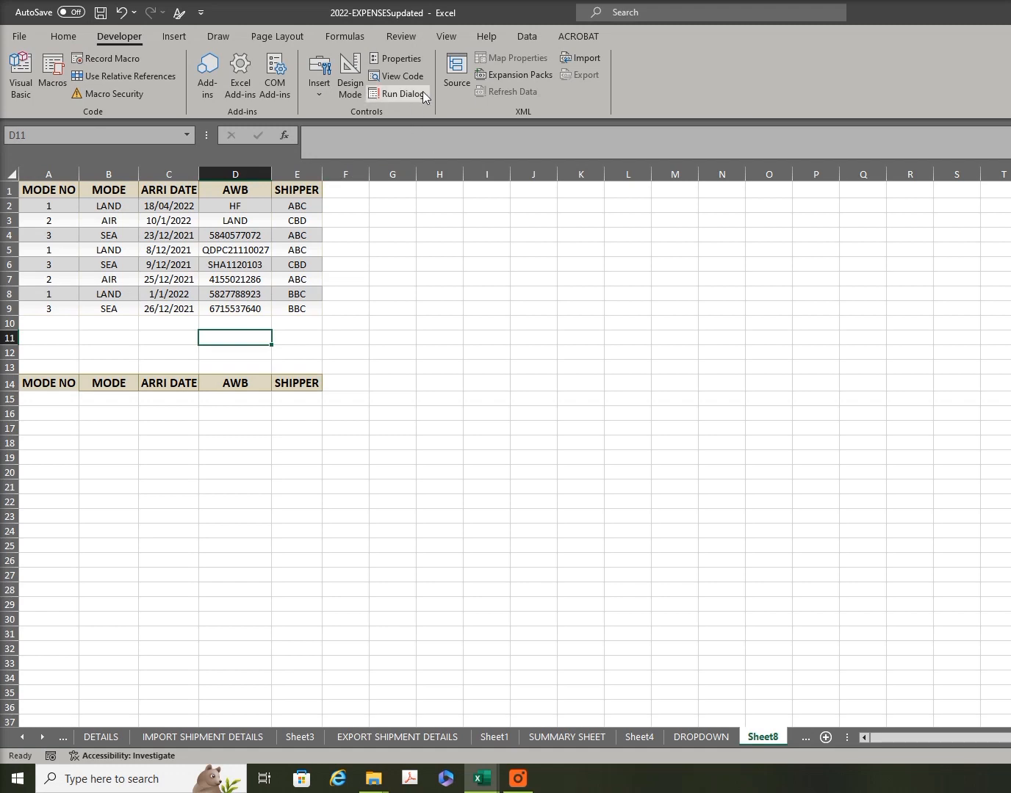
{"action": "left_click", "coordinate": [316, 96]}
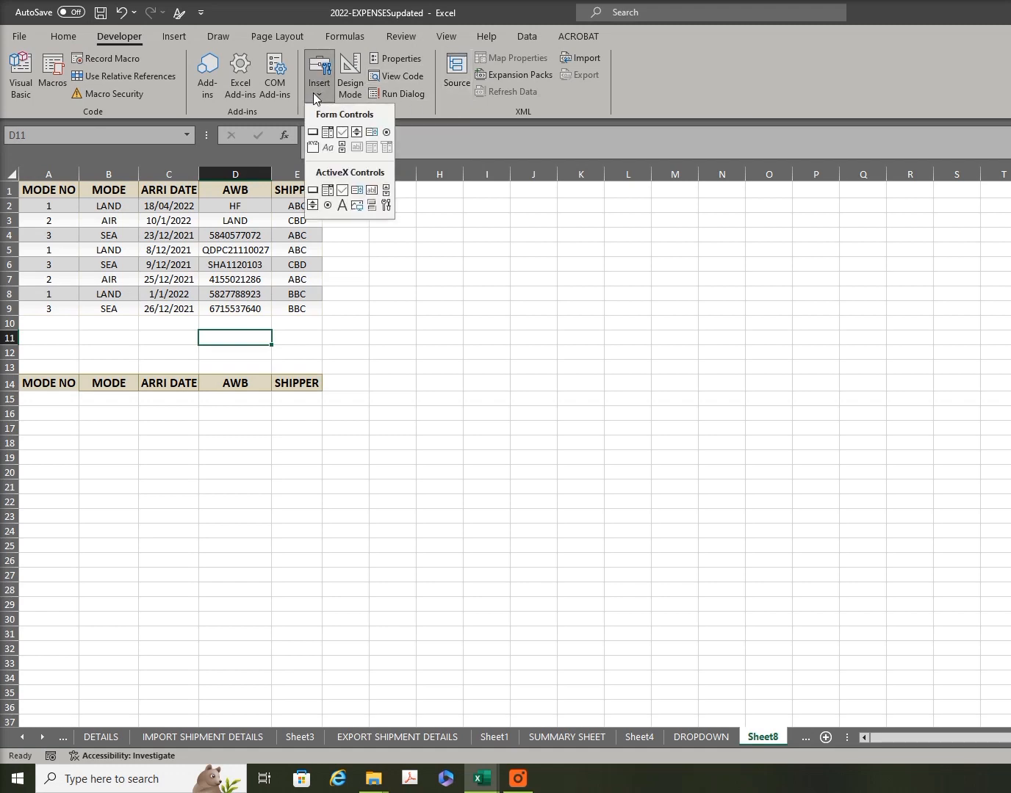
{"action": "left_click", "coordinate": [386, 132]}
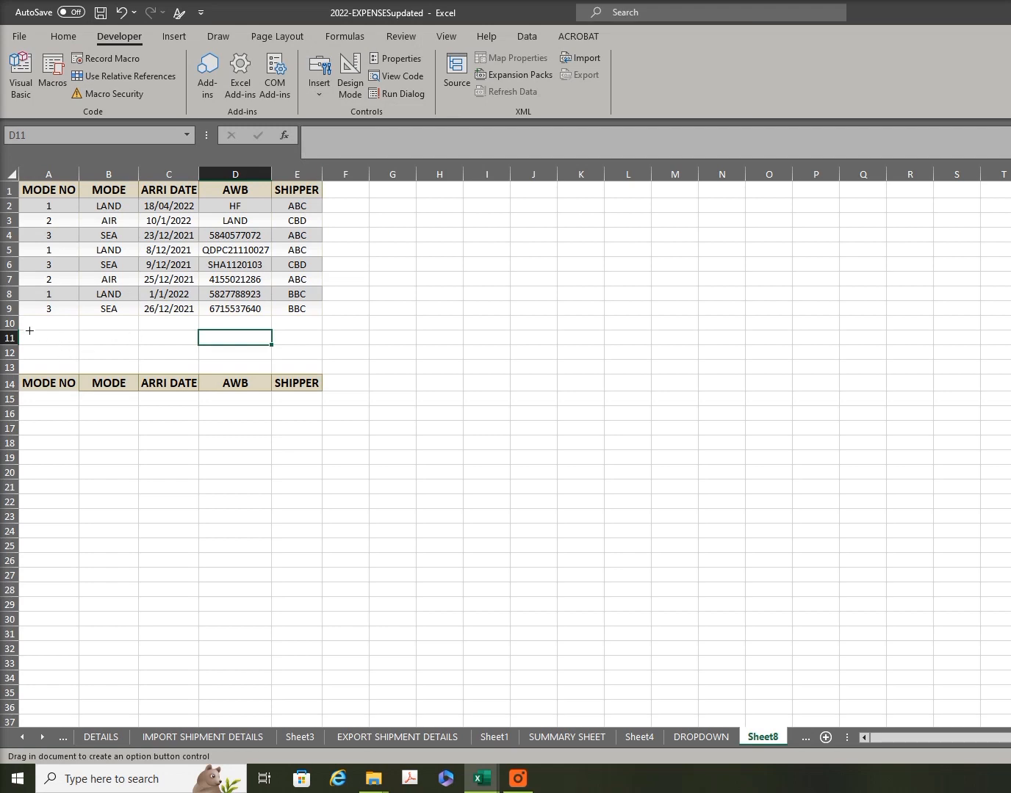
{"action": "left_click_drag", "start_coordinate": [28, 332], "coordinate": [111, 345]}
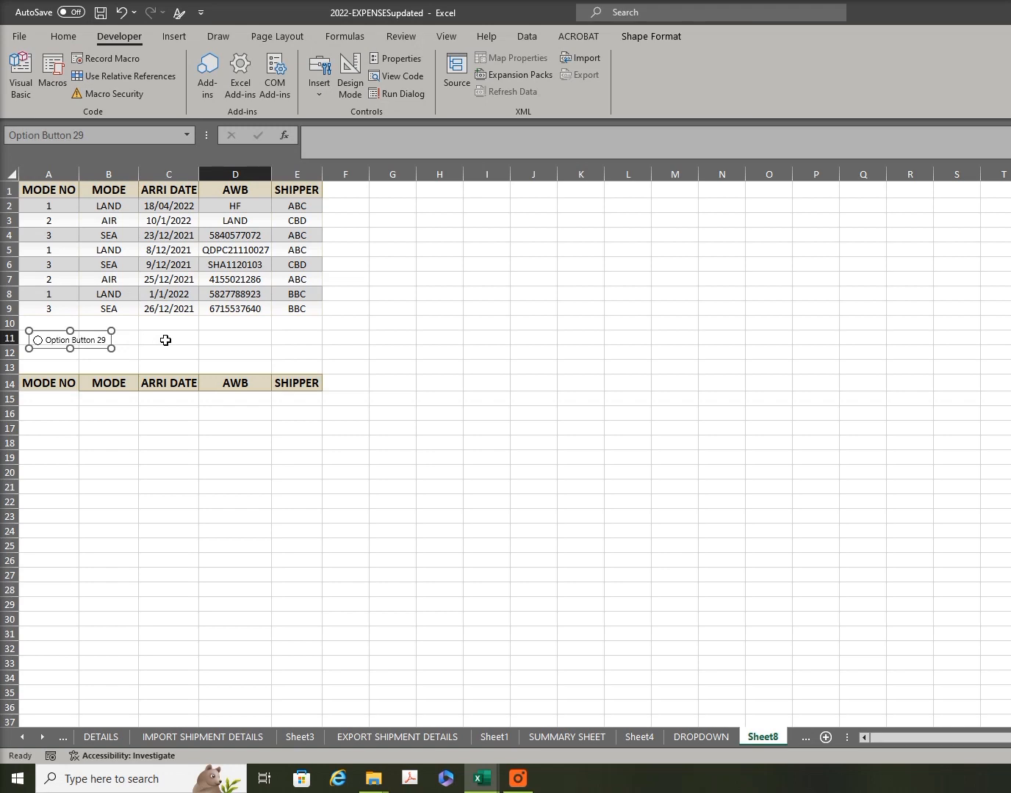
Step: Duplicate the option button twice and space the copies along row 11 over columns C and E
{"action": "key", "text": "ctrl+d"}
{"action": "left_click_drag", "start_coordinate": [111, 360], "coordinate": [199, 347]}
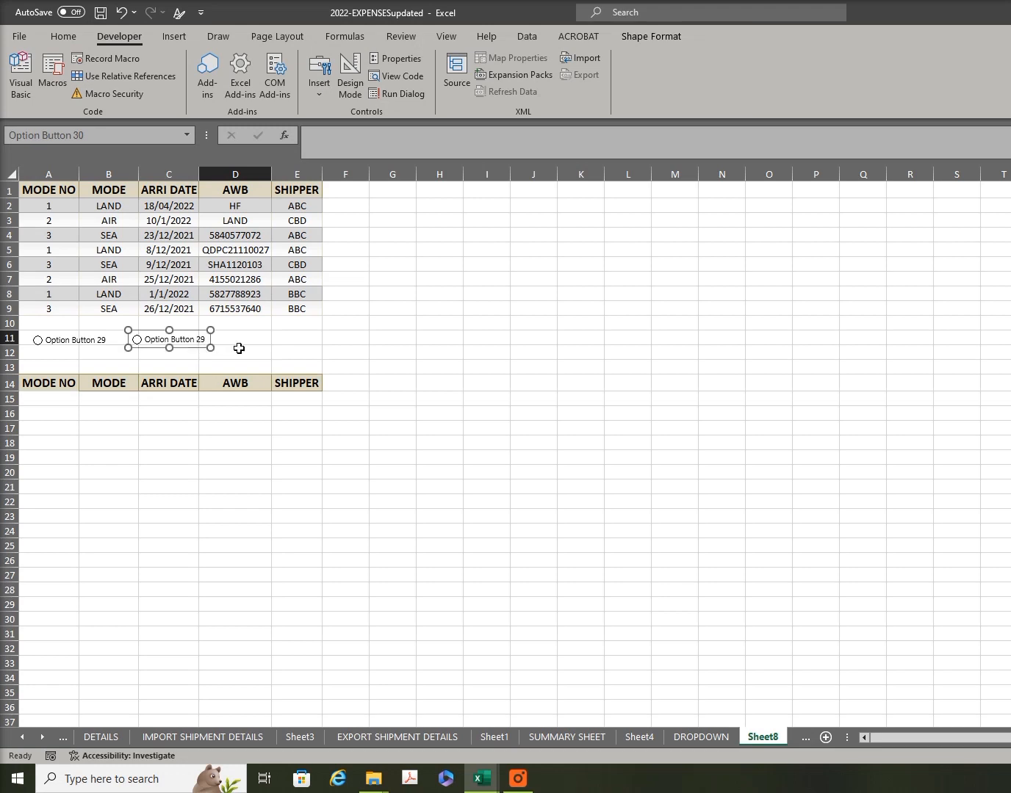
{"action": "key", "text": "ctrl+d"}
{"action": "left_click_drag", "start_coordinate": [113, 361], "coordinate": [311, 345]}
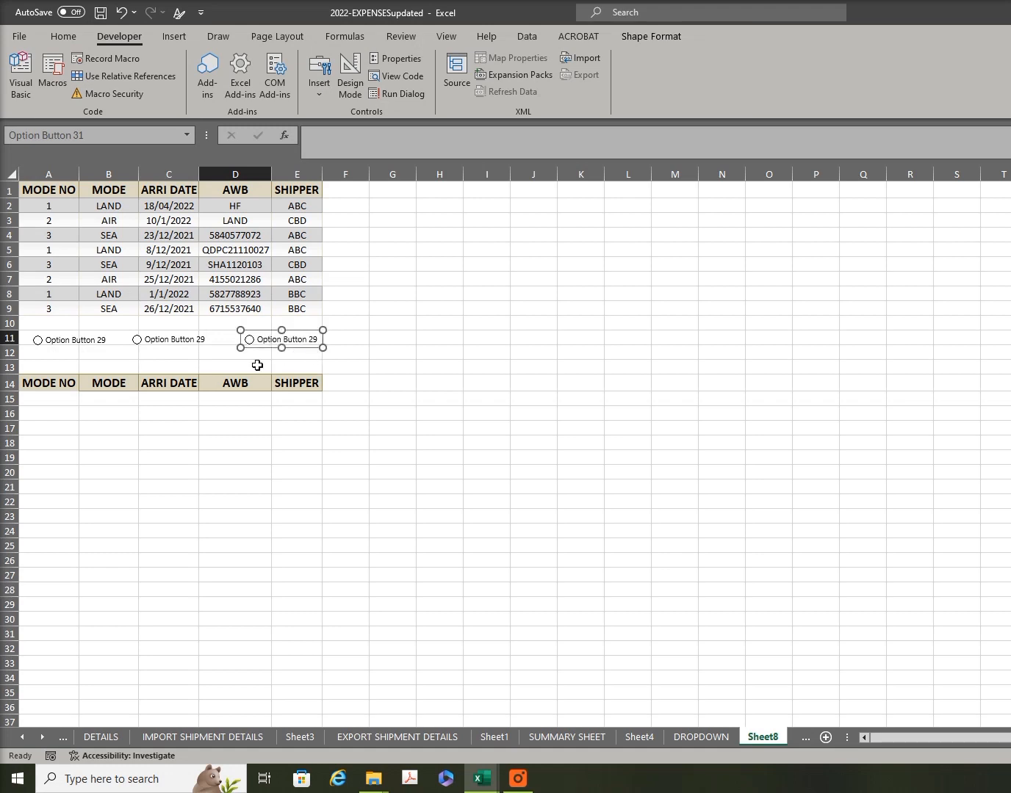
{"action": "left_click", "coordinate": [134, 363]}
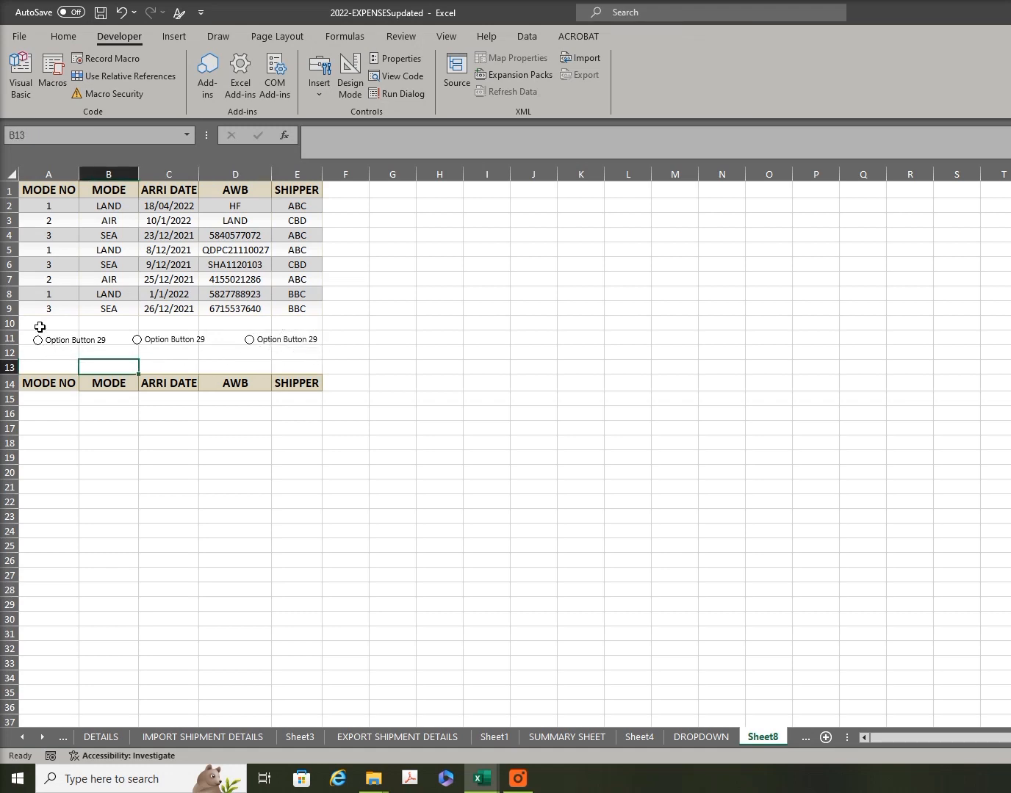
Step: Fill cells A11:E11 behind the option buttons with the light tan theme color
{"action": "left_click_drag", "start_coordinate": [27, 337], "coordinate": [278, 343]}
{"action": "left_click", "coordinate": [62, 37]}
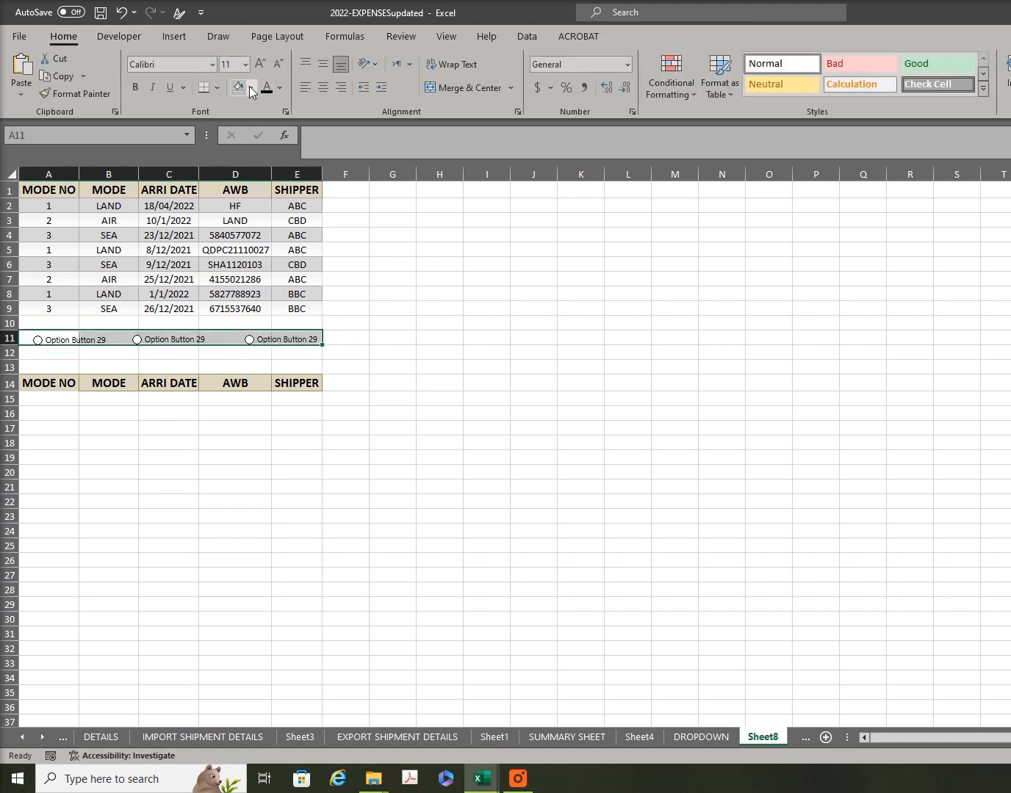
{"action": "left_click", "coordinate": [251, 87]}
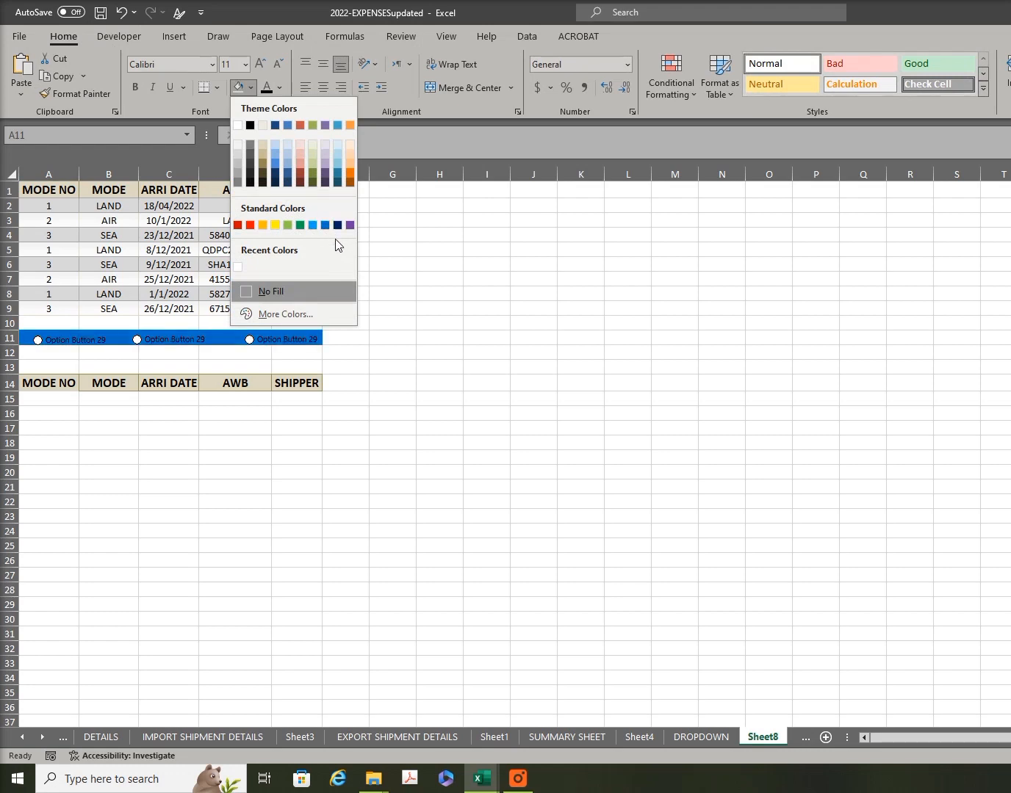
{"action": "left_click", "coordinate": [264, 145]}
{"action": "left_click", "coordinate": [102, 356]}
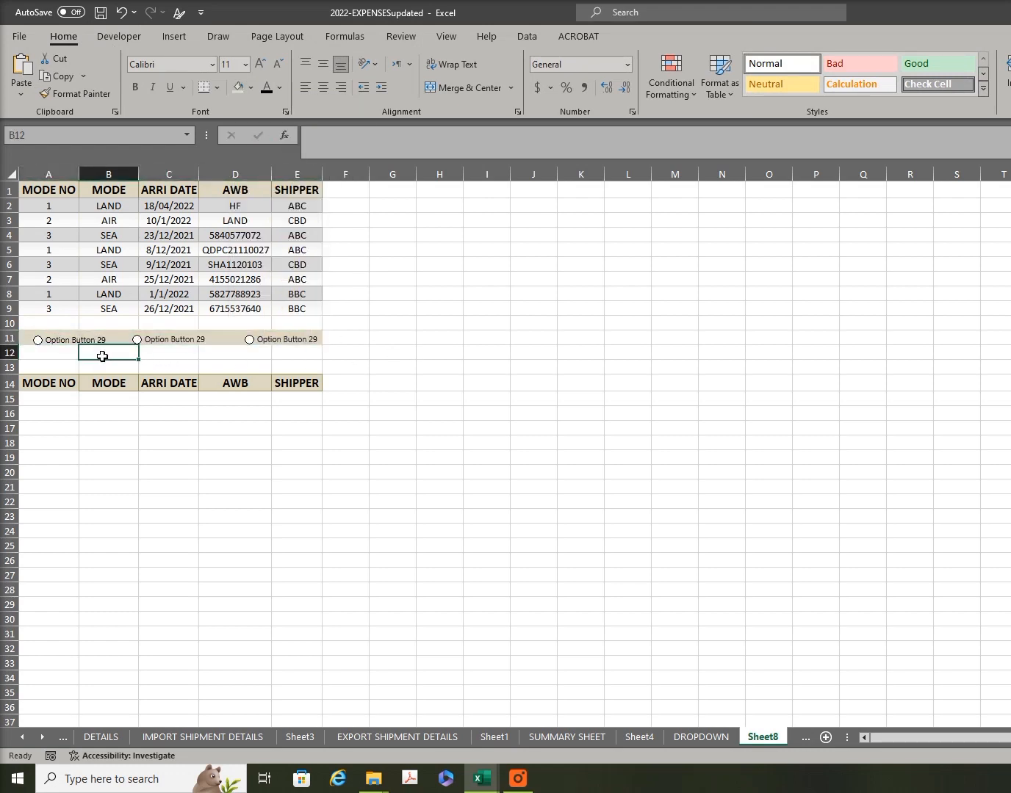
Step: Change the first option button's label to LAND
{"action": "right_click", "coordinate": [57, 336]}
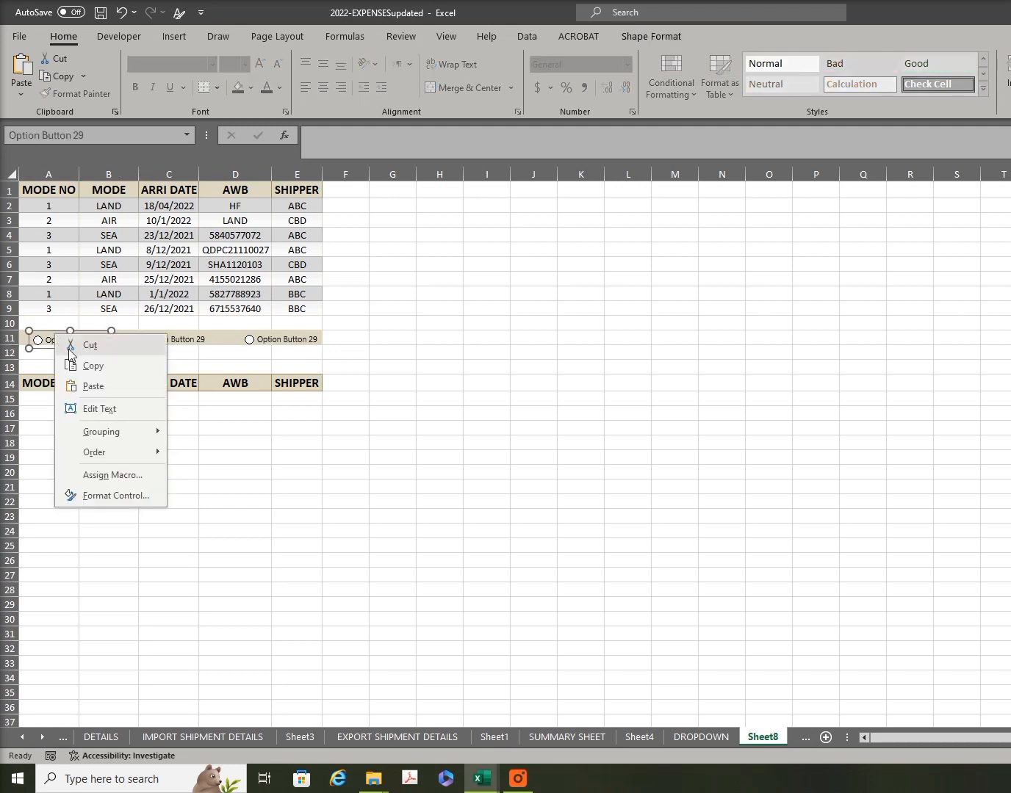
{"action": "left_click", "coordinate": [101, 408]}
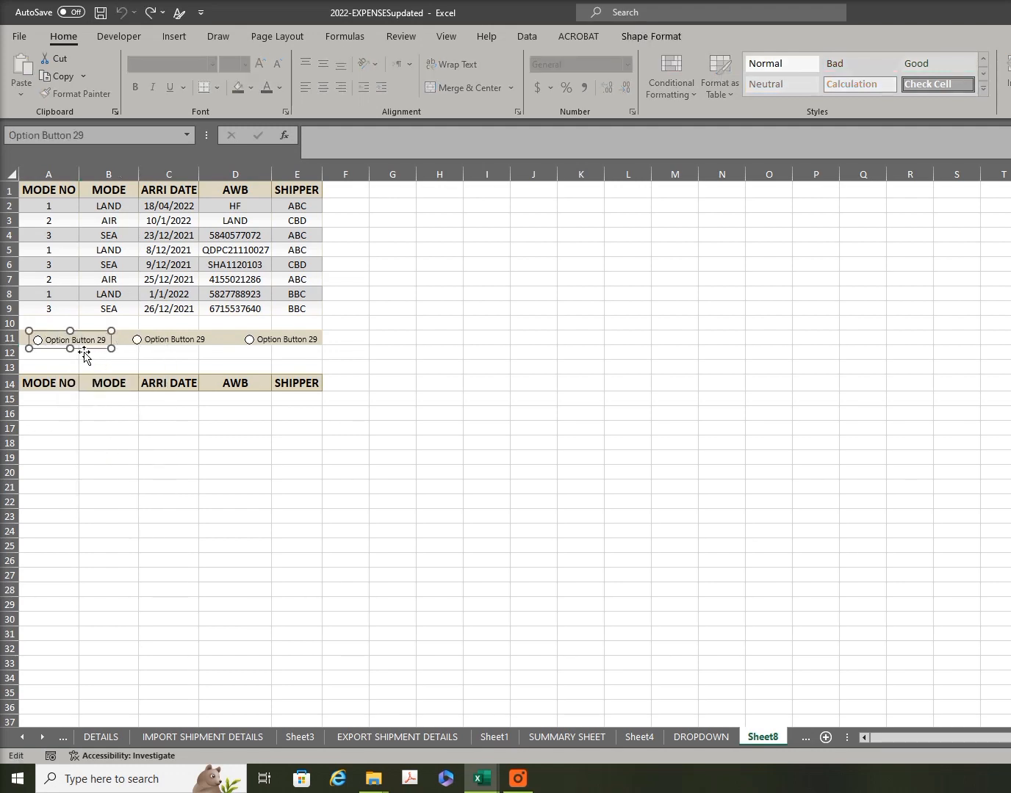
{"action": "left_click_drag", "start_coordinate": [48, 337], "coordinate": [111, 340]}
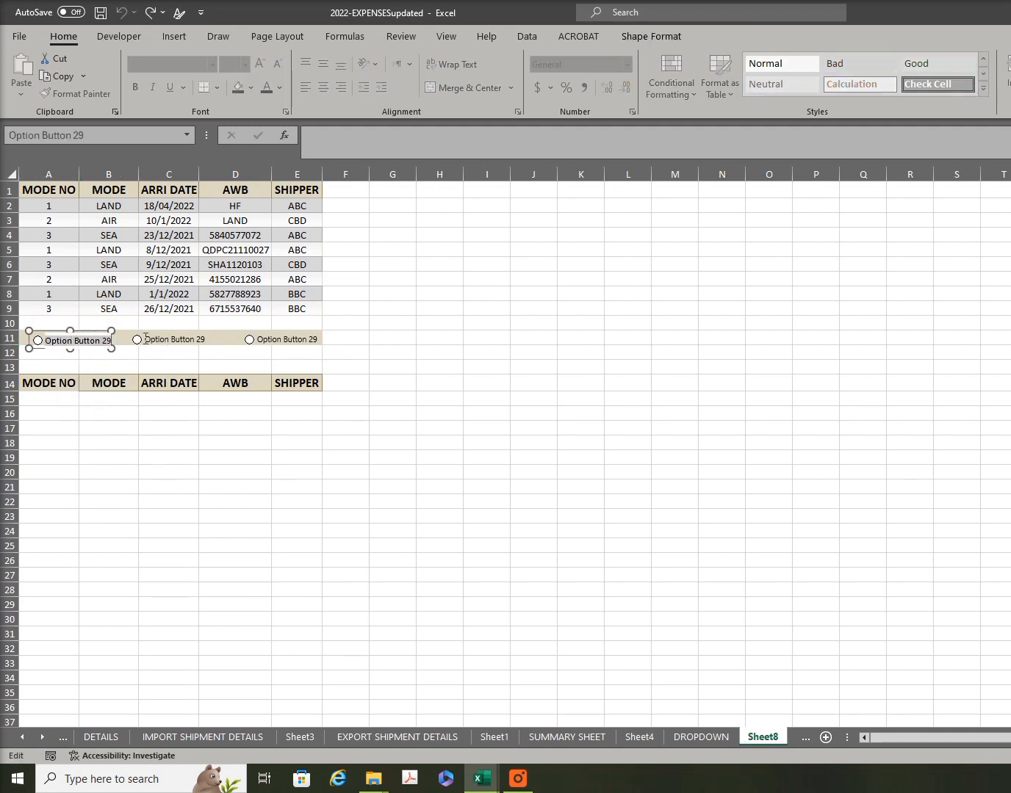
{"action": "type", "text": "LAND"}
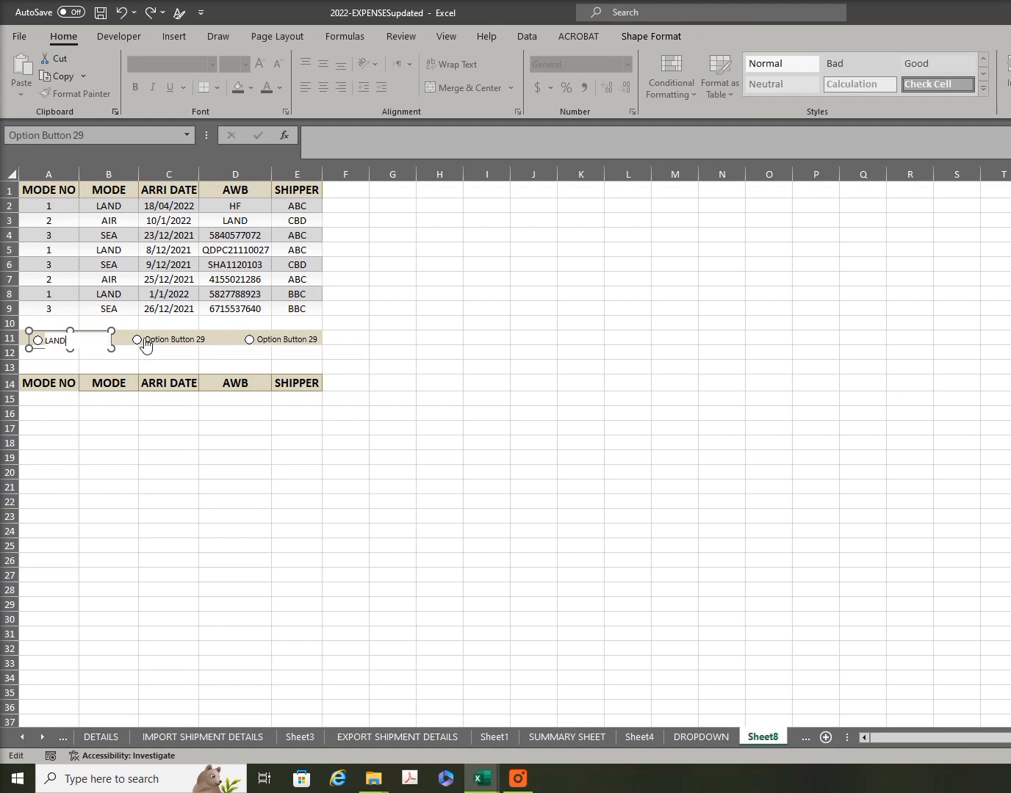
Step: Change the middle option button's label to AIR
{"action": "left_click", "coordinate": [144, 341]}
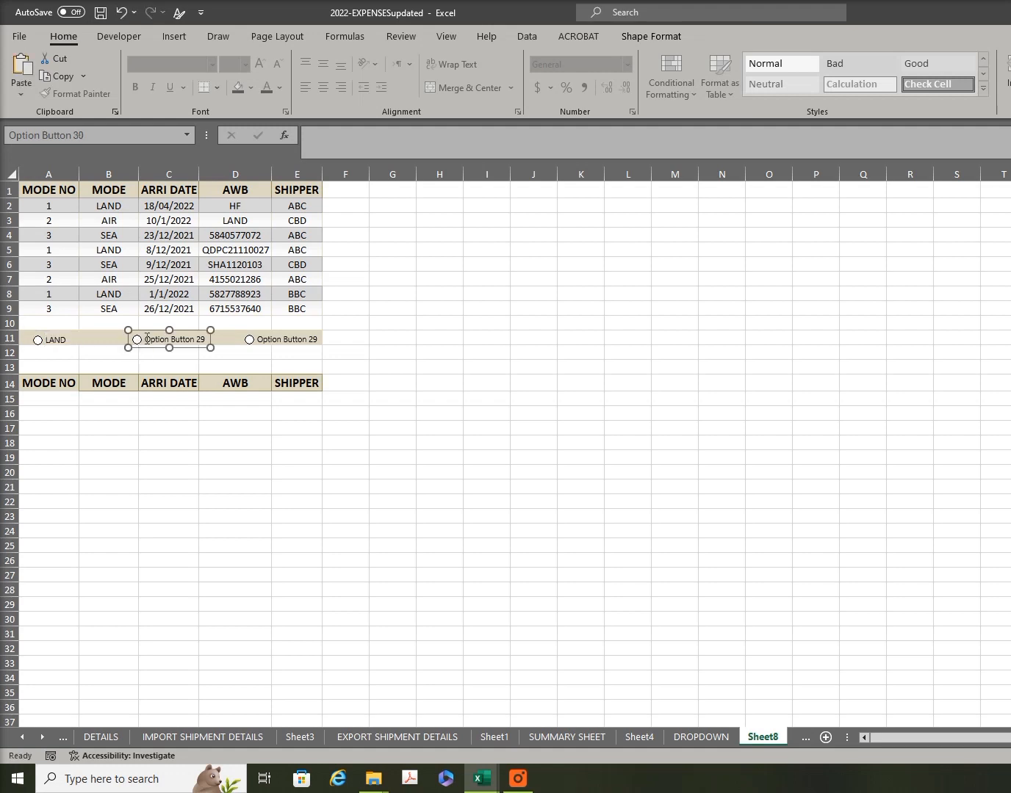
{"action": "left_click", "coordinate": [147, 340]}
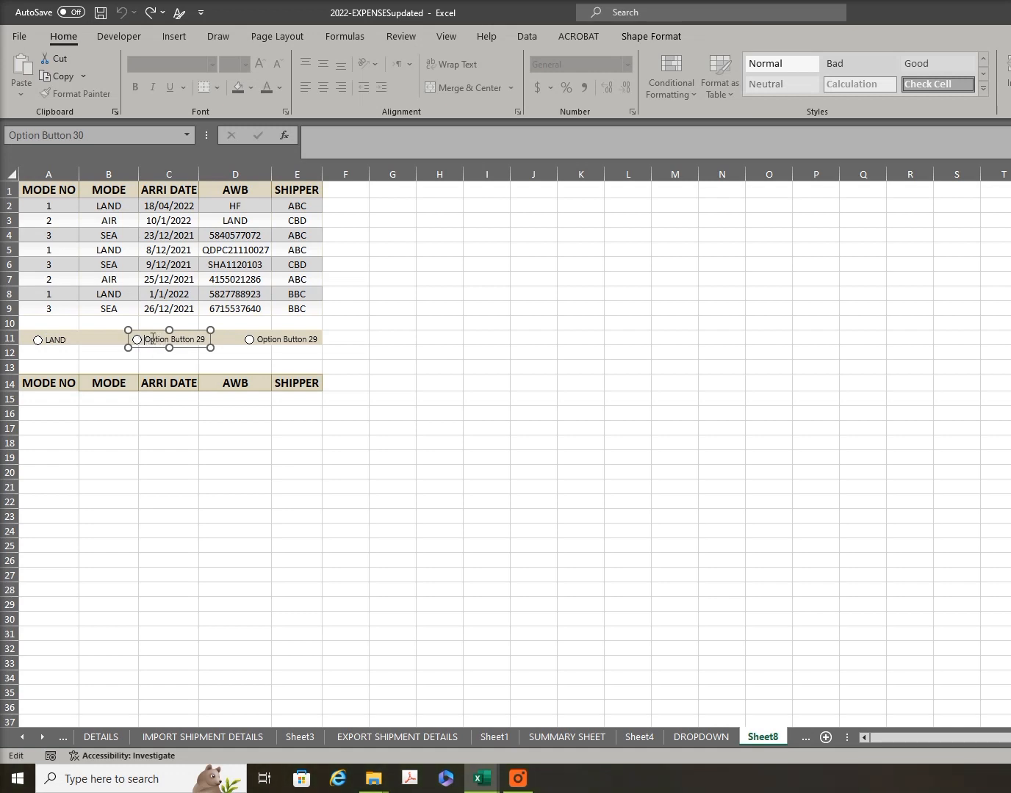
{"action": "left_click_drag", "start_coordinate": [151, 339], "coordinate": [190, 340]}
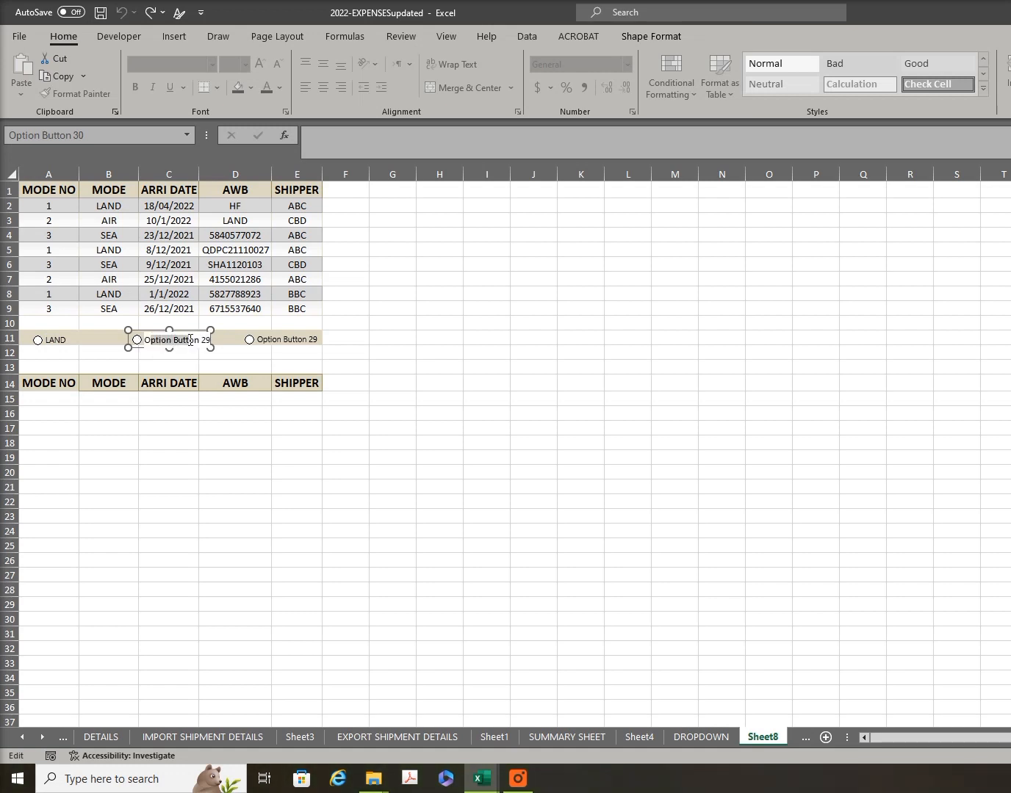
{"action": "key", "text": "BackSpace"}
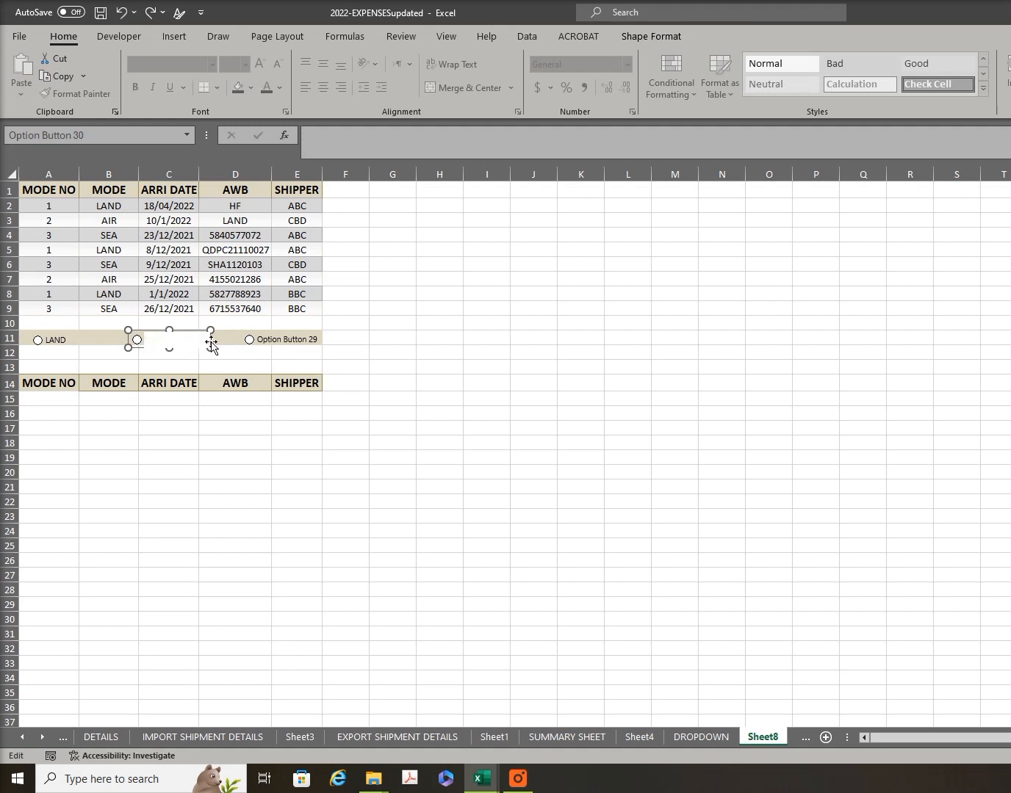
{"action": "key", "text": "Tab"}
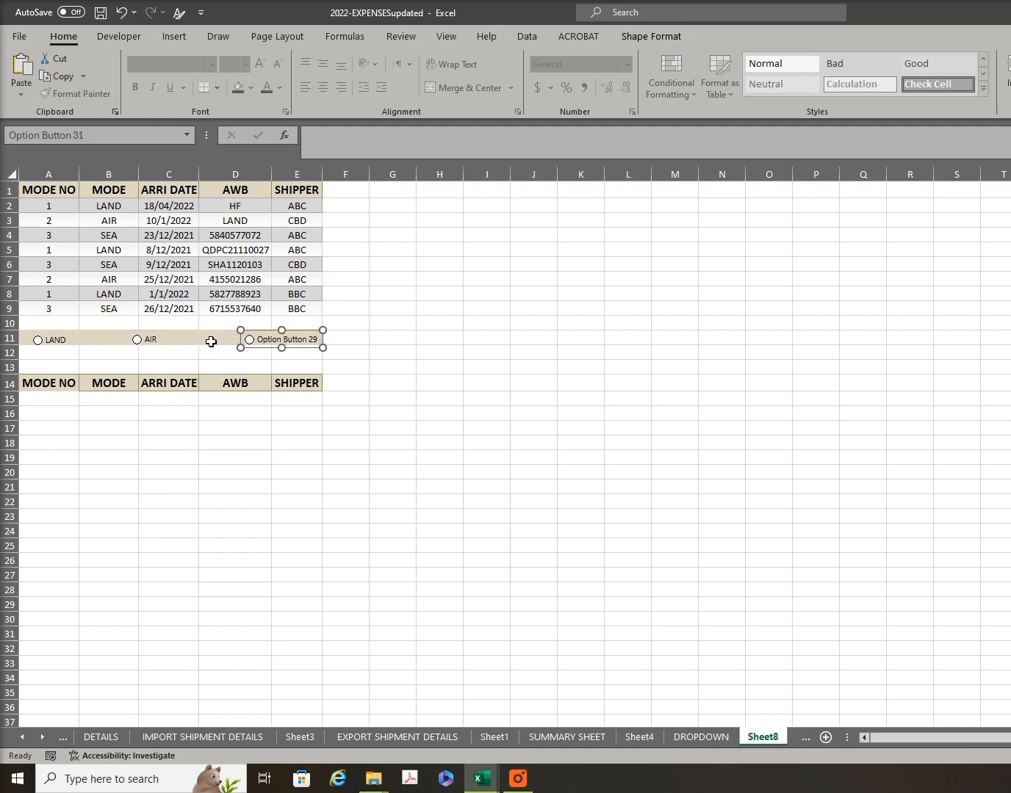
Step: Change the third option button's label to SEA
{"action": "left_click", "coordinate": [263, 337]}
{"action": "right_click", "coordinate": [262, 338]}
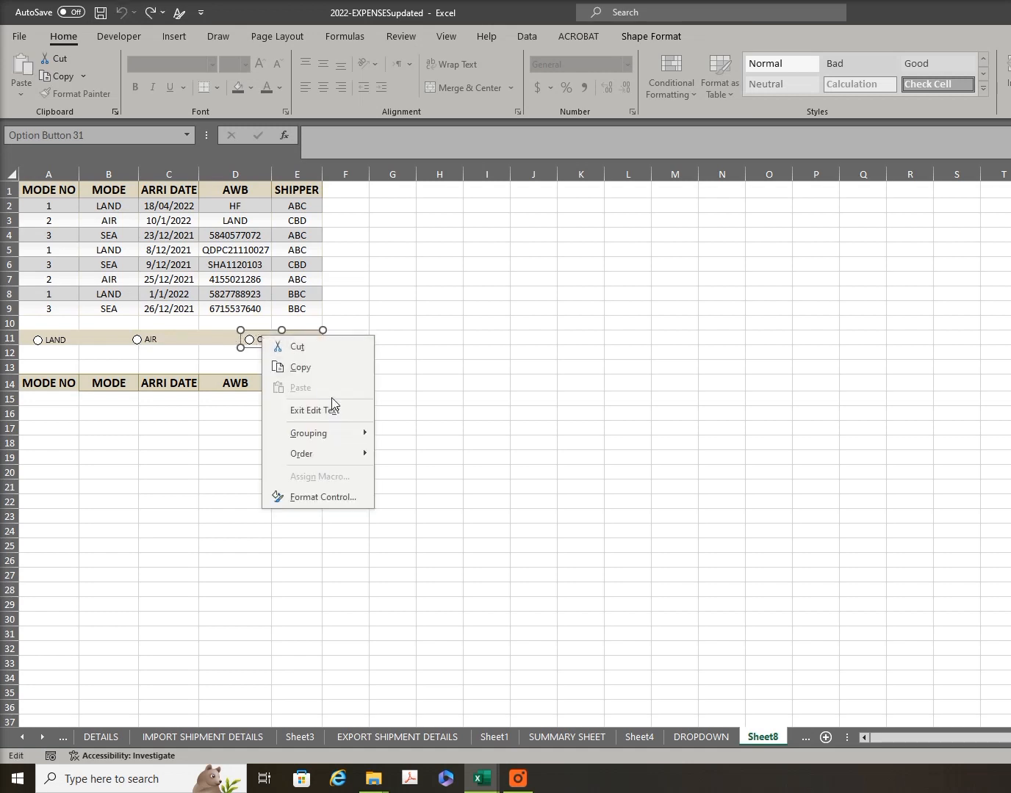
{"action": "left_click", "coordinate": [258, 341]}
{"action": "left_click_drag", "start_coordinate": [259, 340], "coordinate": [324, 340]}
{"action": "key", "text": "BackSpace"}
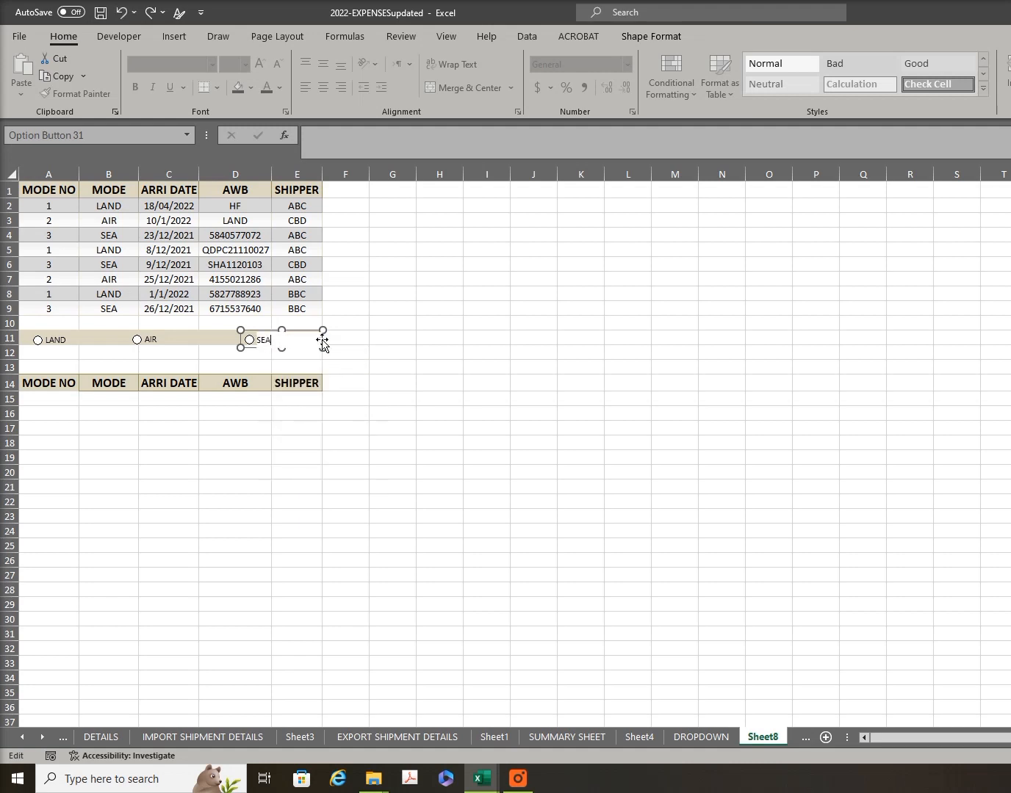
{"action": "key", "text": "Tab"}
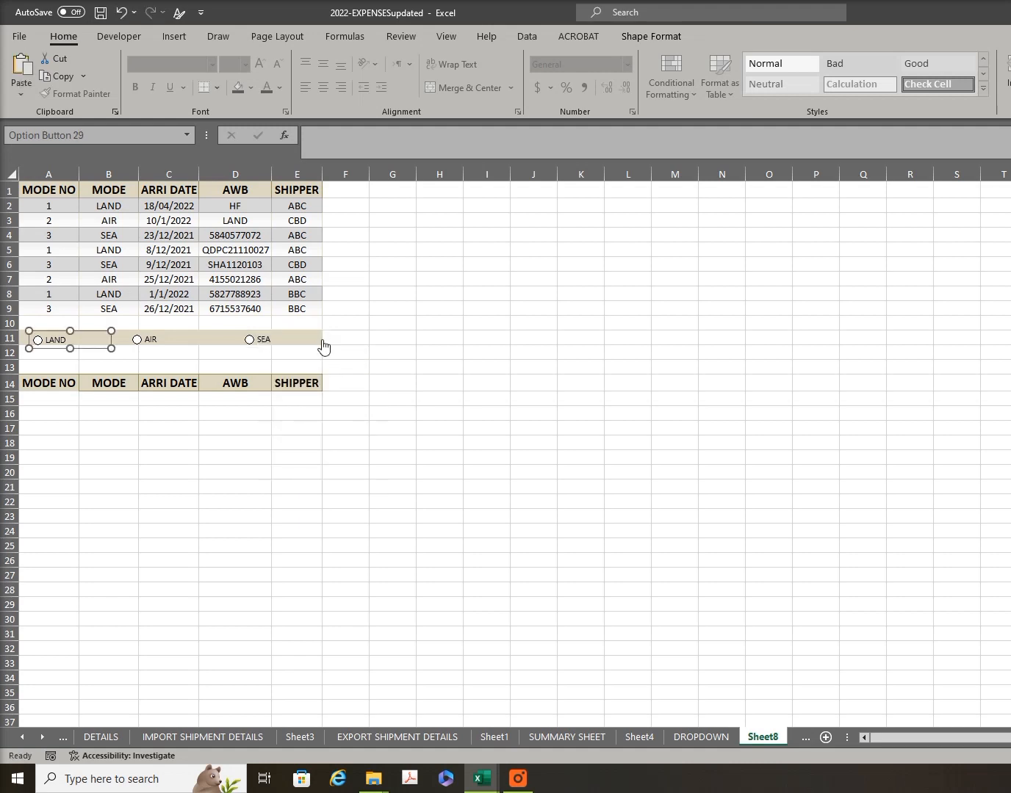
Step: Set the LAND option button's cell link to $G$2 and select the AIR option to test the link
{"action": "right_click", "coordinate": [57, 346]}
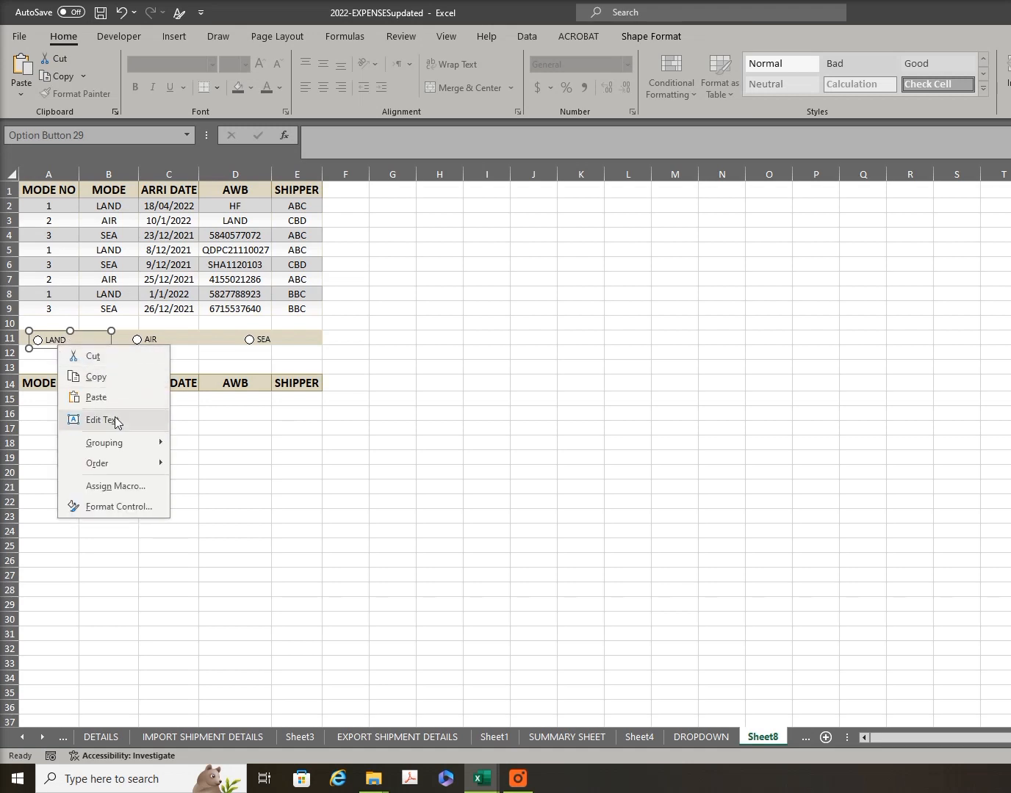
{"action": "left_click", "coordinate": [116, 507]}
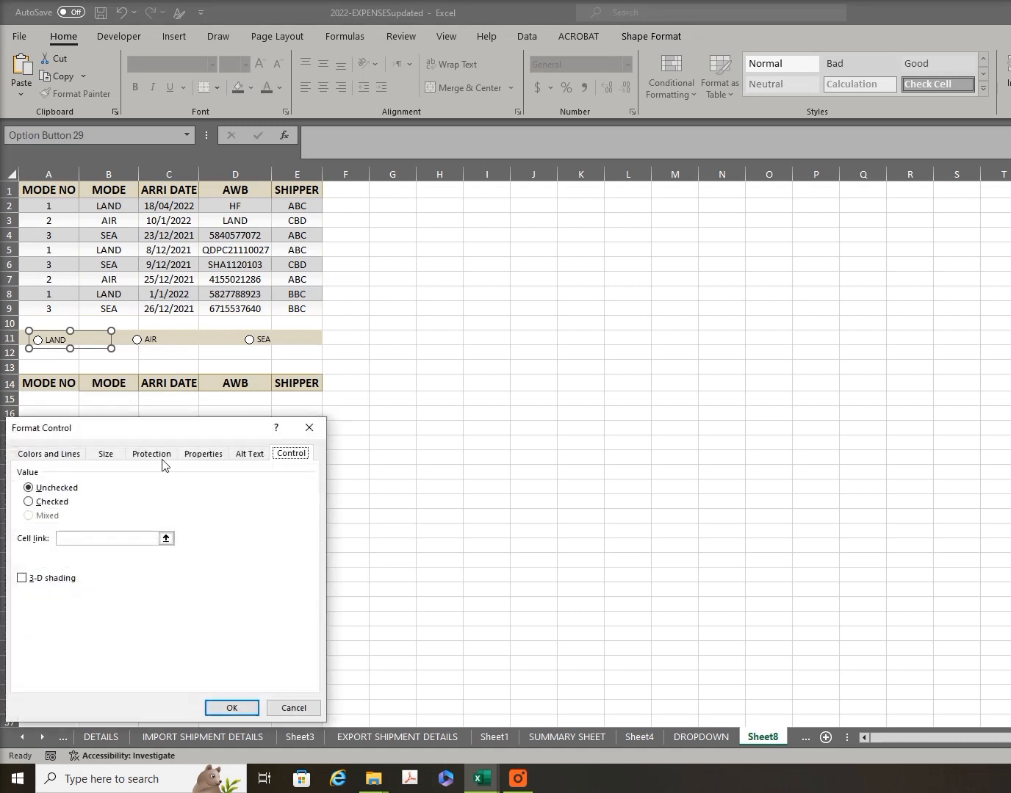
{"action": "left_click", "coordinate": [67, 539]}
{"action": "left_click", "coordinate": [385, 205]}
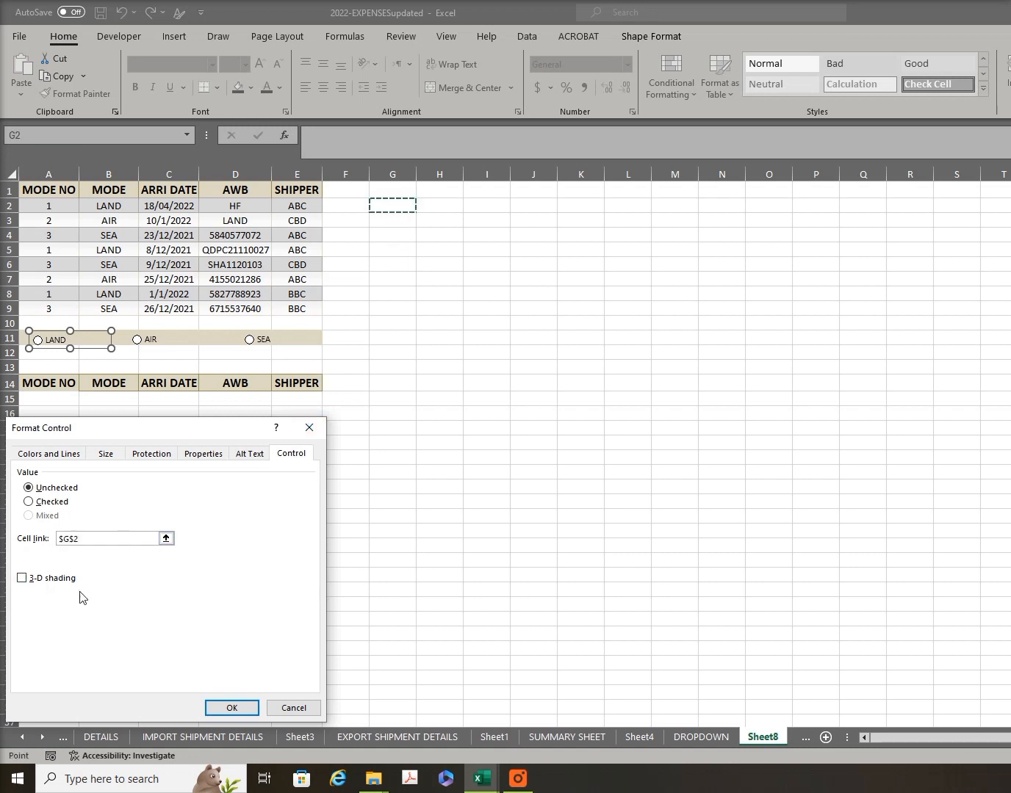
{"action": "left_click", "coordinate": [230, 709]}
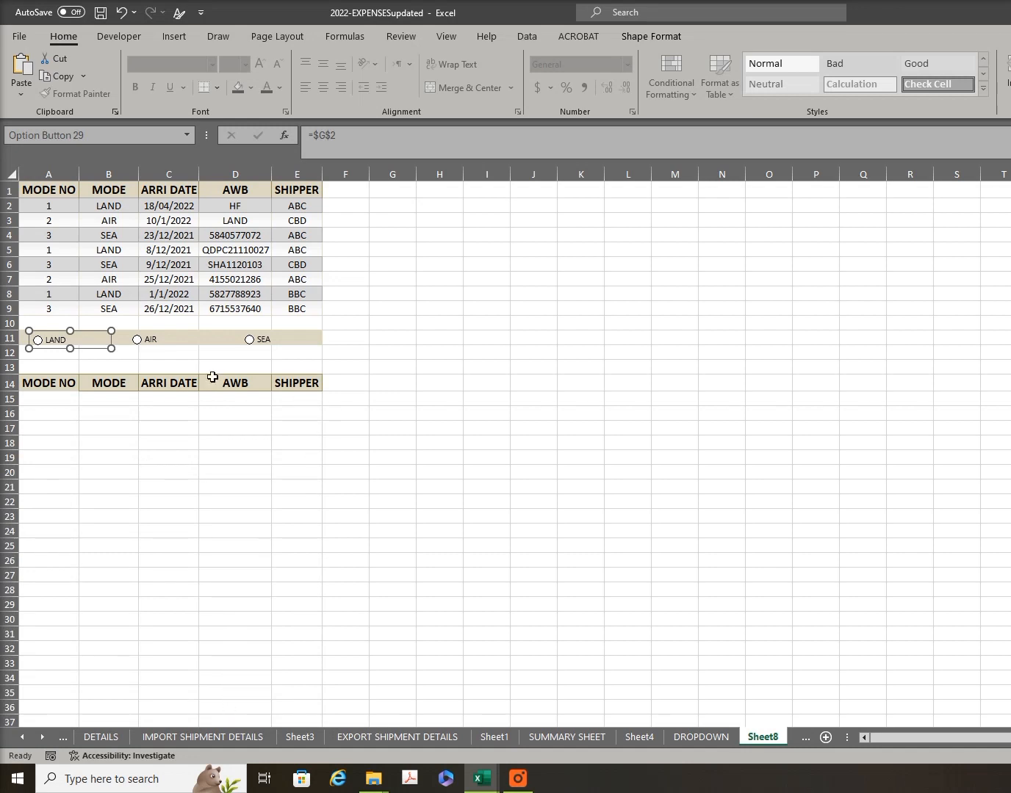
{"action": "left_click", "coordinate": [137, 339]}
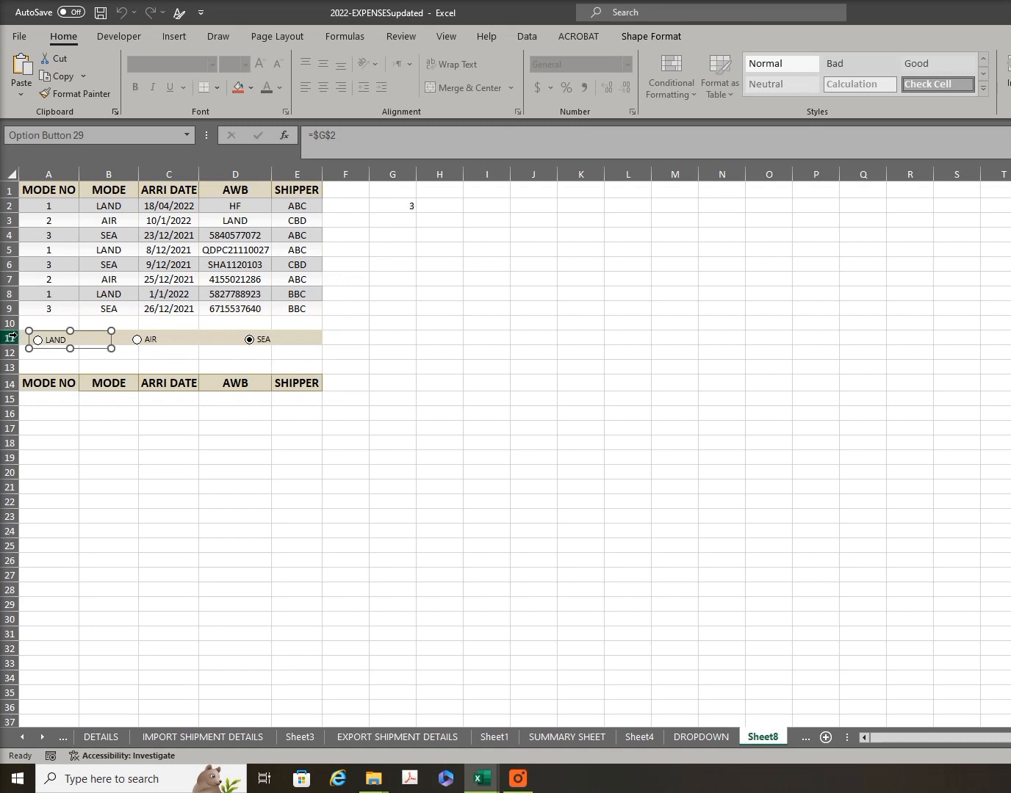
Step: Enter =FILTER(A2:E9,A2:A9=G2,"") in A16, and select the AIR and SEA options to test it
{"action": "left_click", "coordinate": [55, 353]}
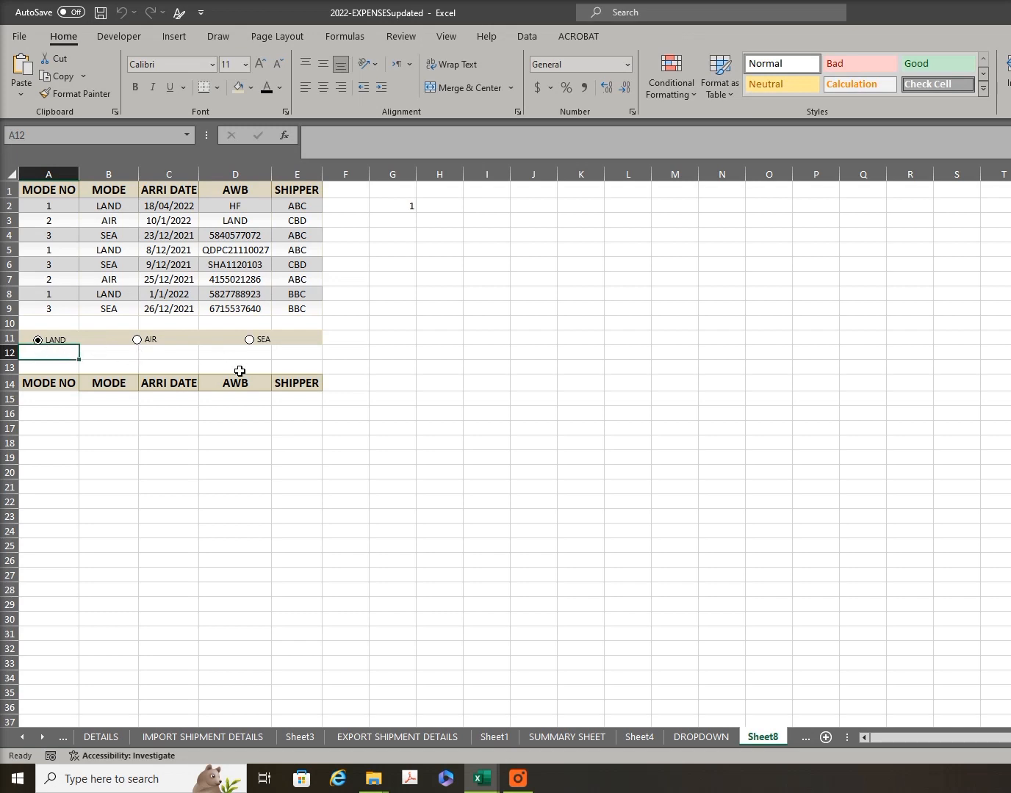
{"action": "left_click", "coordinate": [50, 412]}
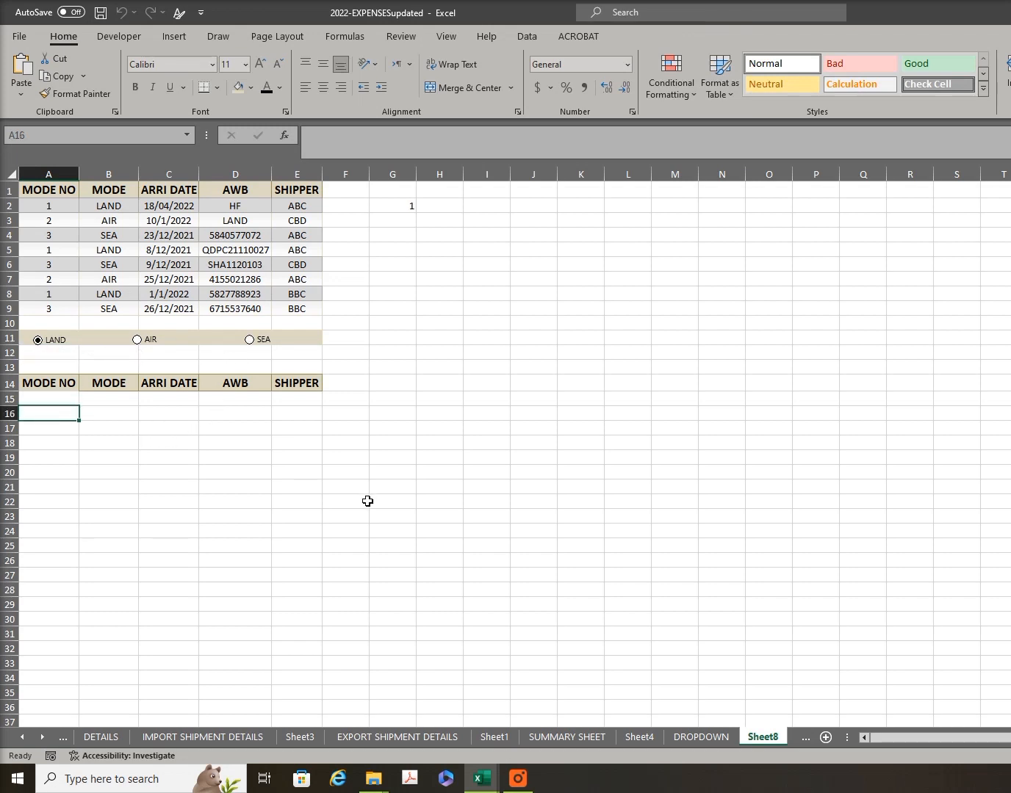
{"action": "type", "text": "=FILTER"}
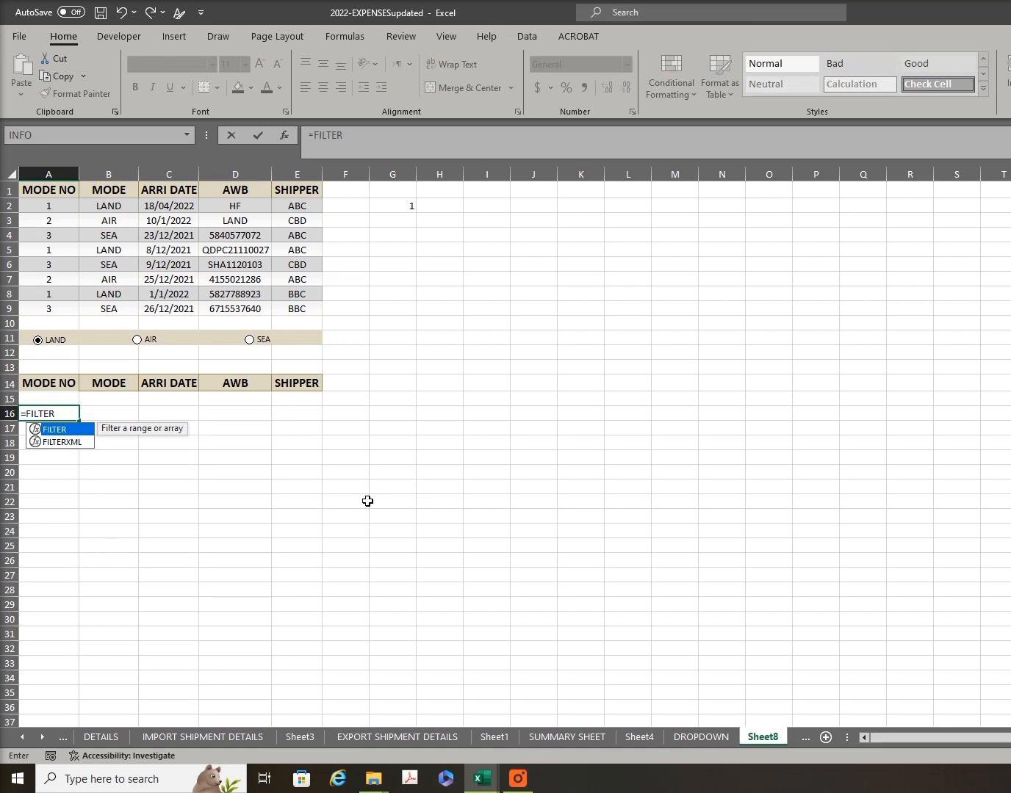
{"action": "type", "text": "("}
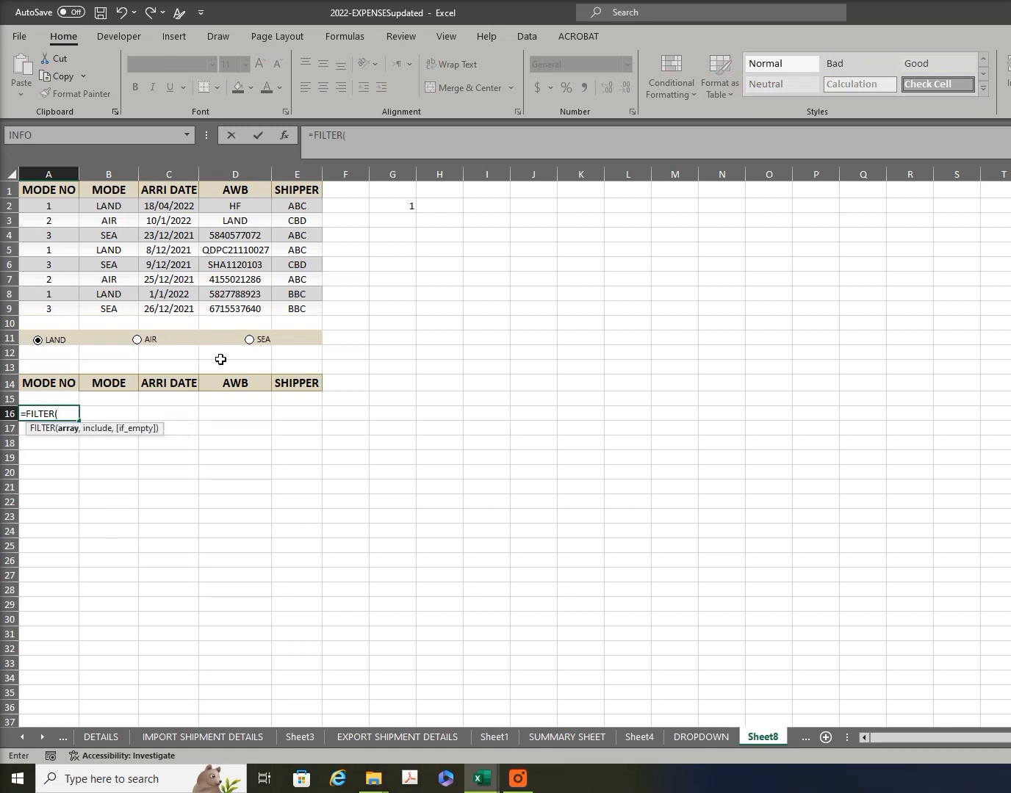
{"action": "left_click_drag", "start_coordinate": [44, 206], "coordinate": [45, 221]}
{"action": "left_click_drag", "start_coordinate": [229, 271], "coordinate": [291, 311]}
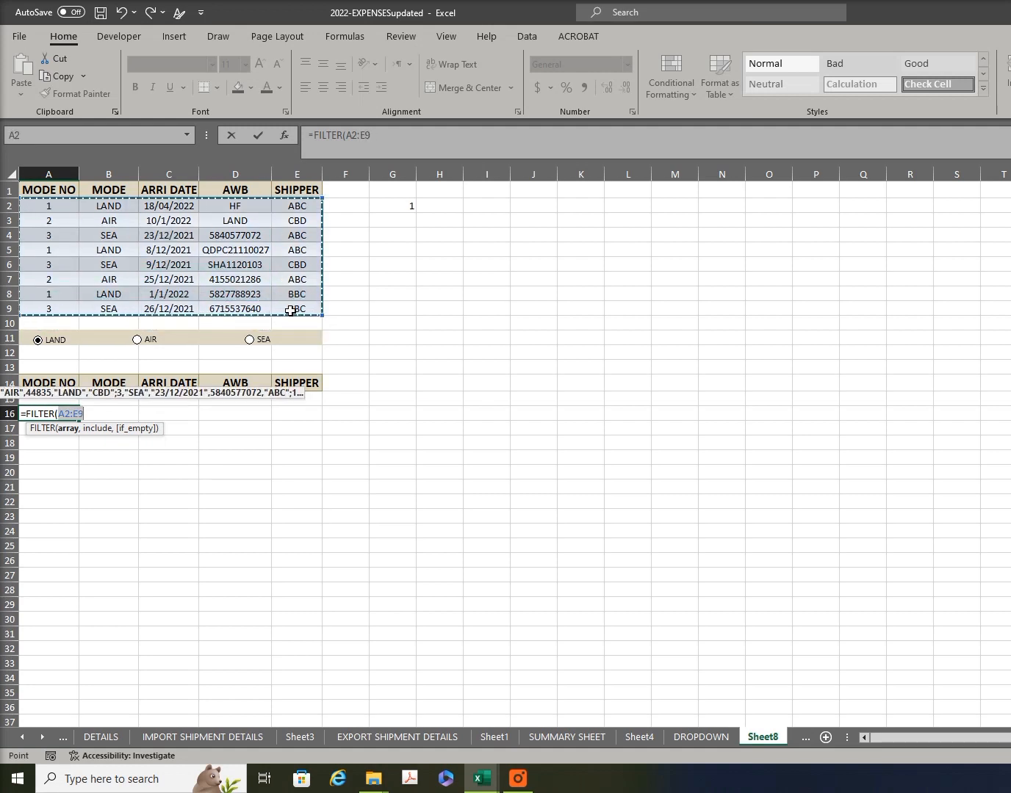
{"action": "type", "text": ","}
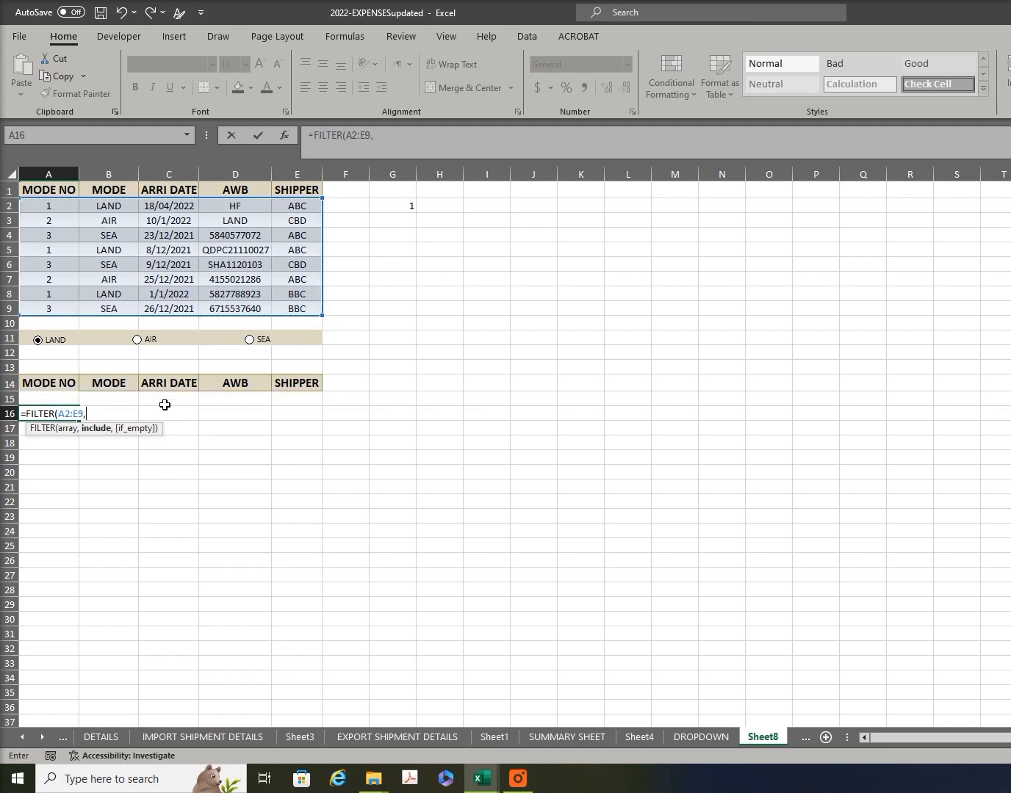
{"action": "left_click_drag", "start_coordinate": [55, 206], "coordinate": [50, 304]}
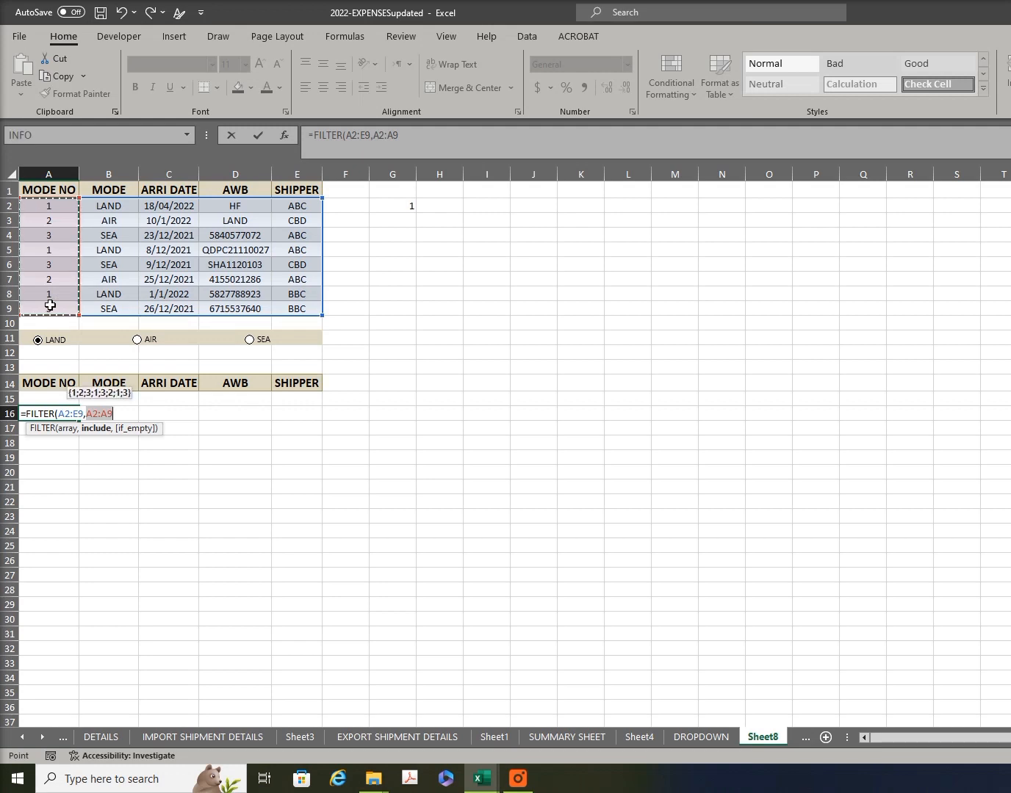
{"action": "type", "text": "="}
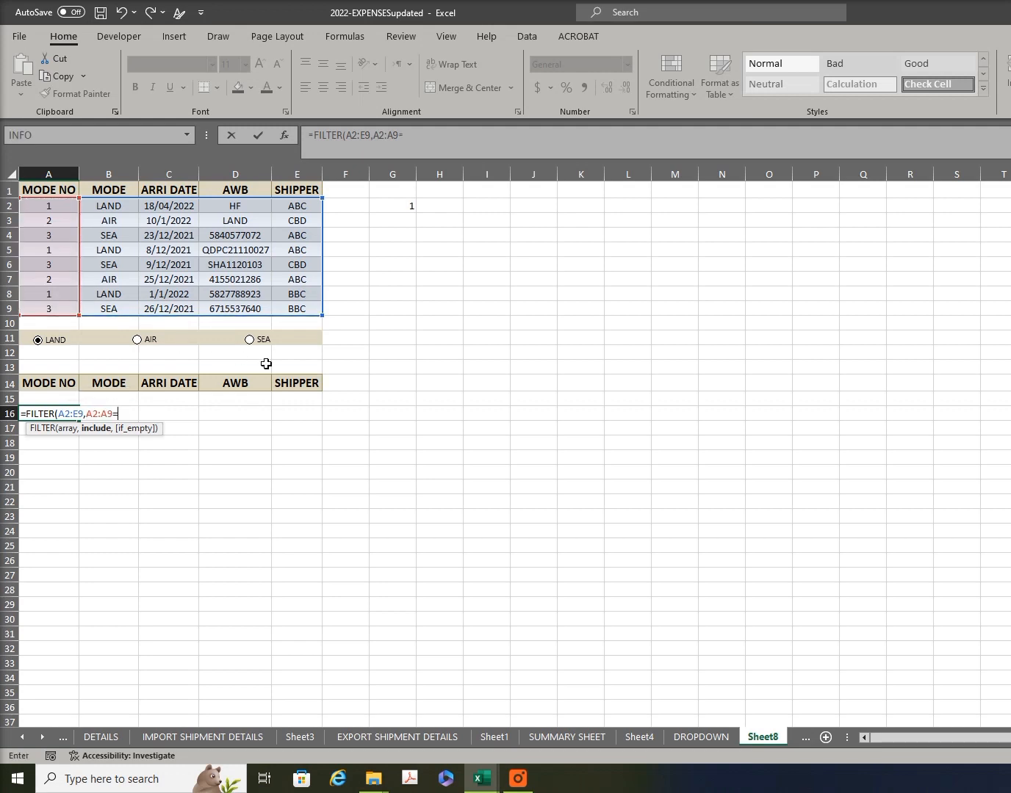
{"action": "left_click", "coordinate": [402, 208]}
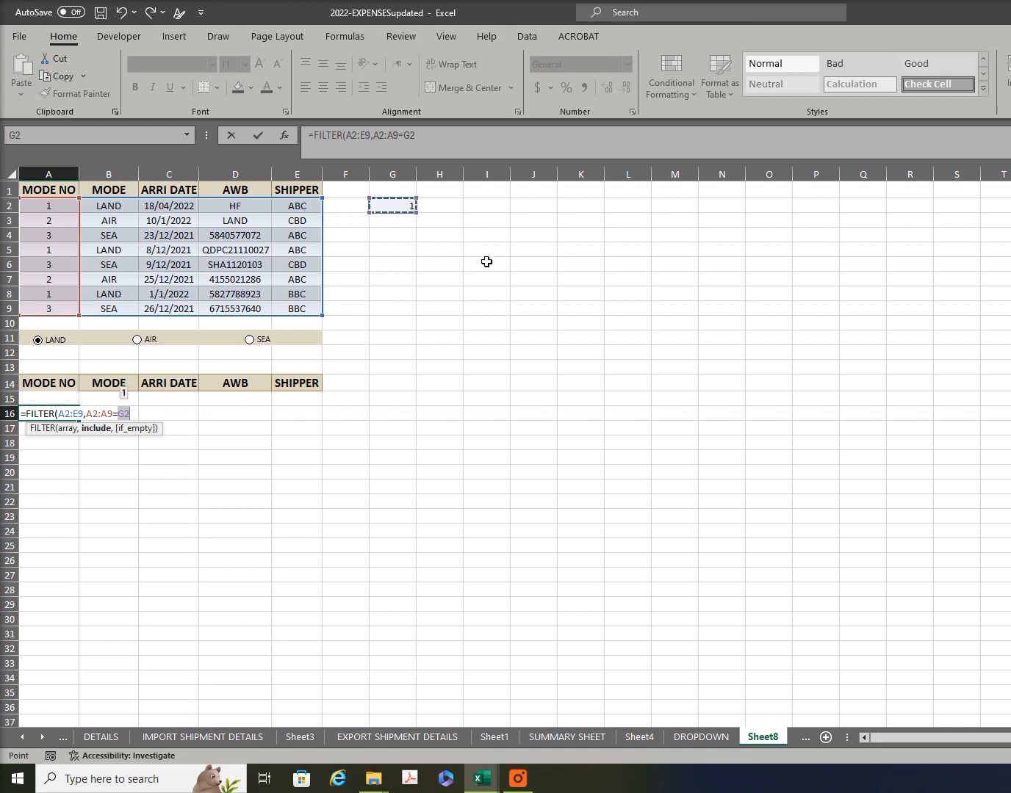
{"action": "type", "text": ","}
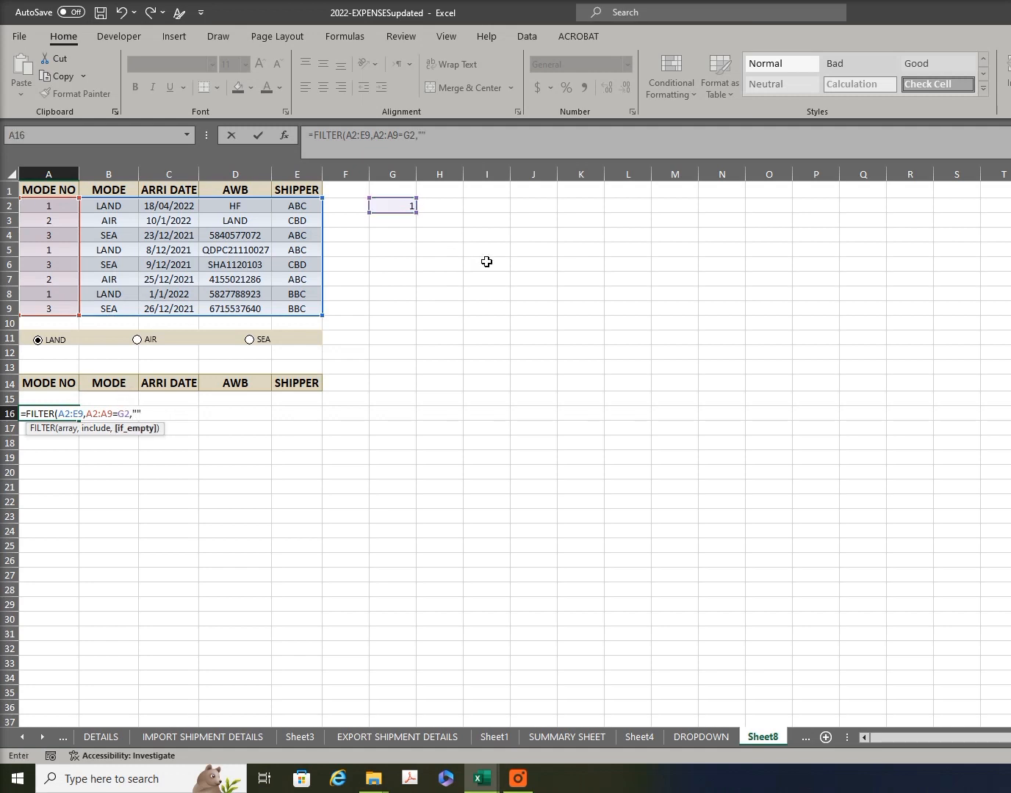
{"action": "type", "text": "\"\")"}
{"action": "key", "text": "Return"}
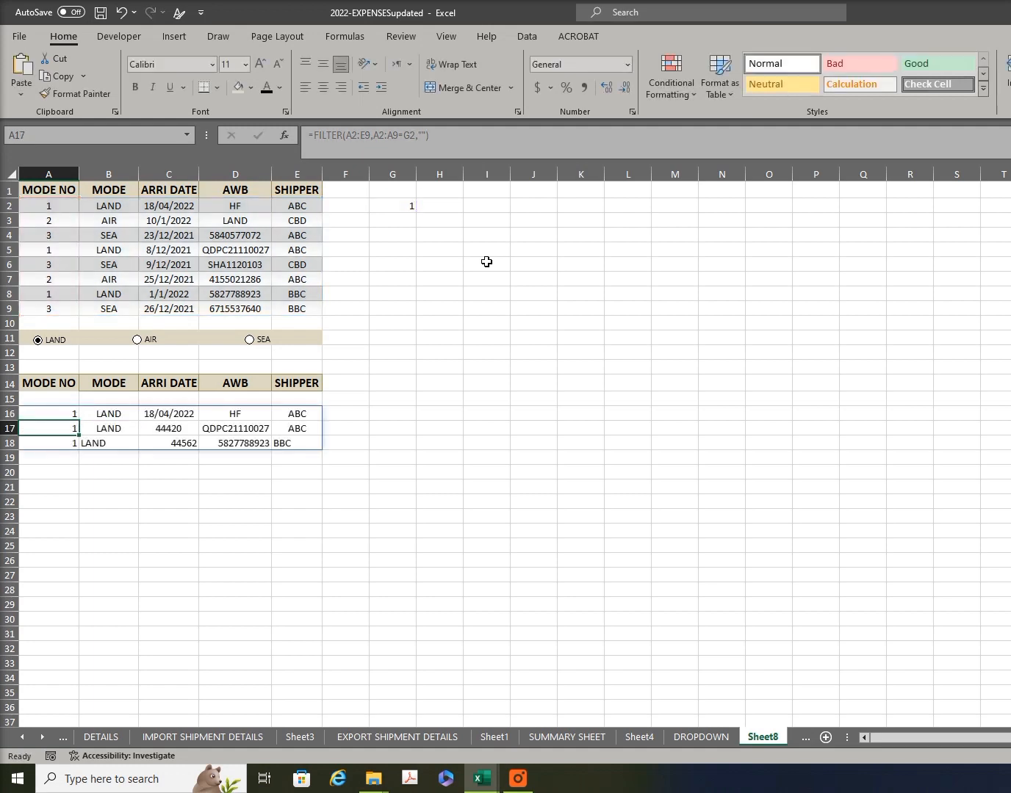
{"action": "left_click", "coordinate": [145, 347]}
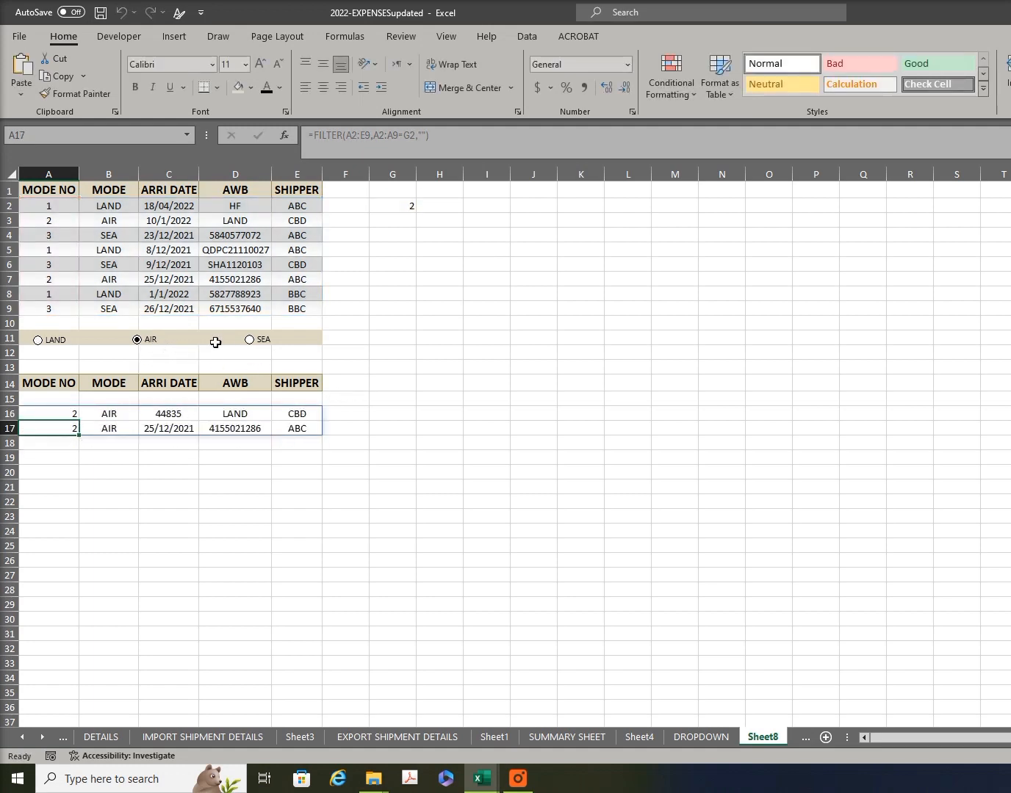
{"action": "left_click", "coordinate": [250, 344]}
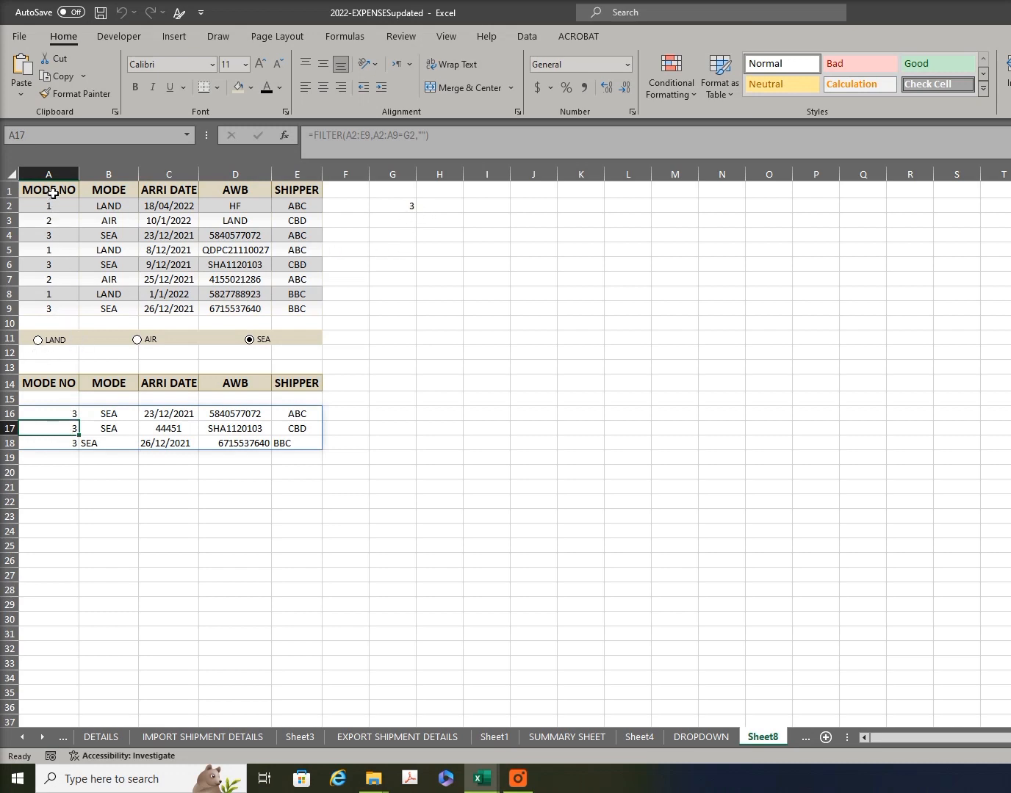
Step: Clear the MODE NO header and its numbers from the source table, cells A1:A9
{"action": "left_click_drag", "start_coordinate": [56, 185], "coordinate": [103, 310]}
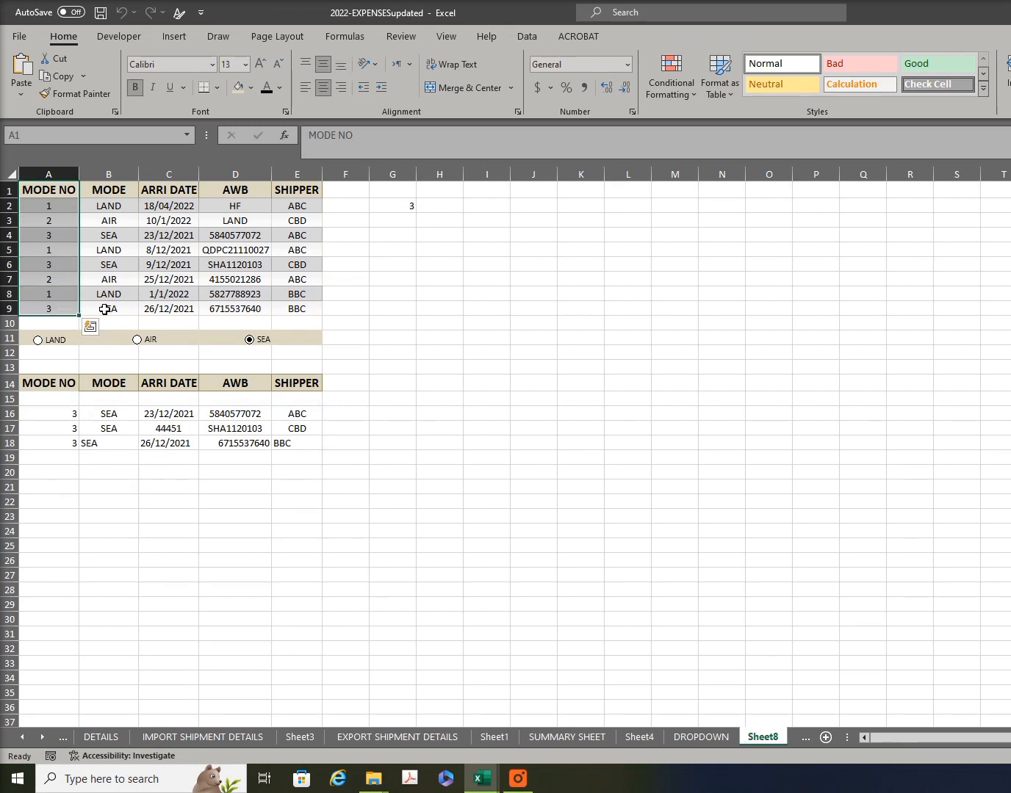
{"action": "key", "text": "Delete"}
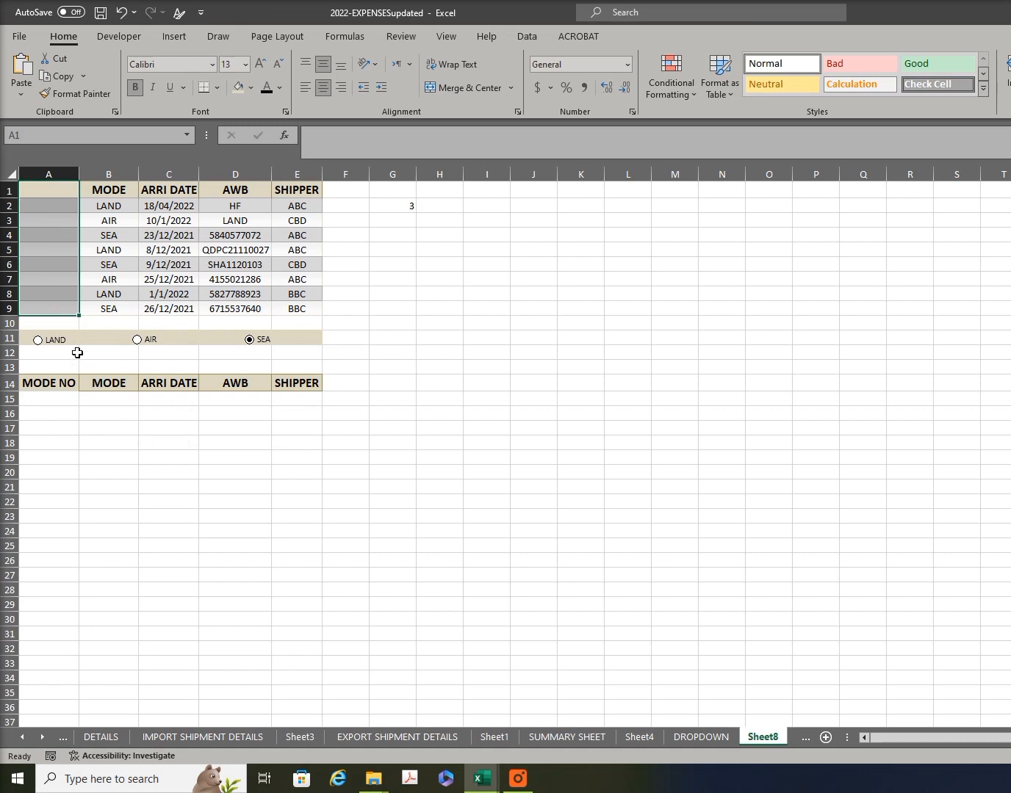
{"action": "left_click", "coordinate": [38, 340]}
{"action": "left_click", "coordinate": [136, 339]}
{"action": "left_click", "coordinate": [66, 383]}
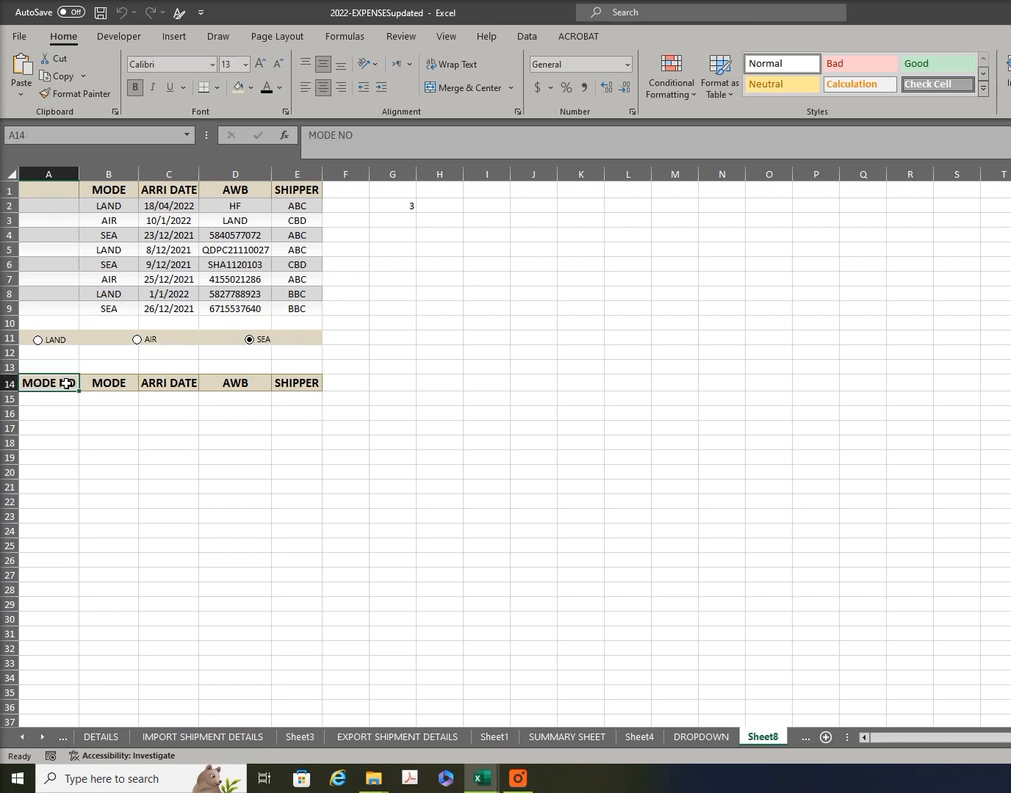
{"action": "left_click", "coordinate": [111, 398]}
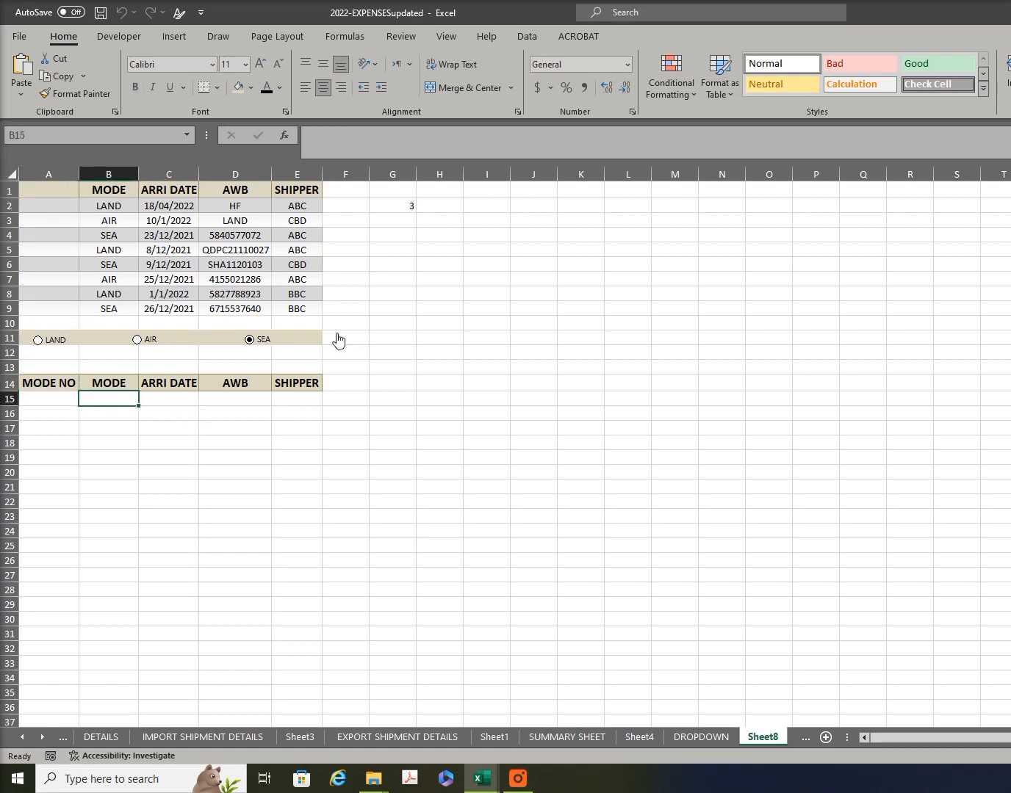
Step: Enter =CHOOSE(G2,"LAND","AIR","SEA") in H2 to convert the linked option number into a mode name
{"action": "left_click", "coordinate": [448, 206]}
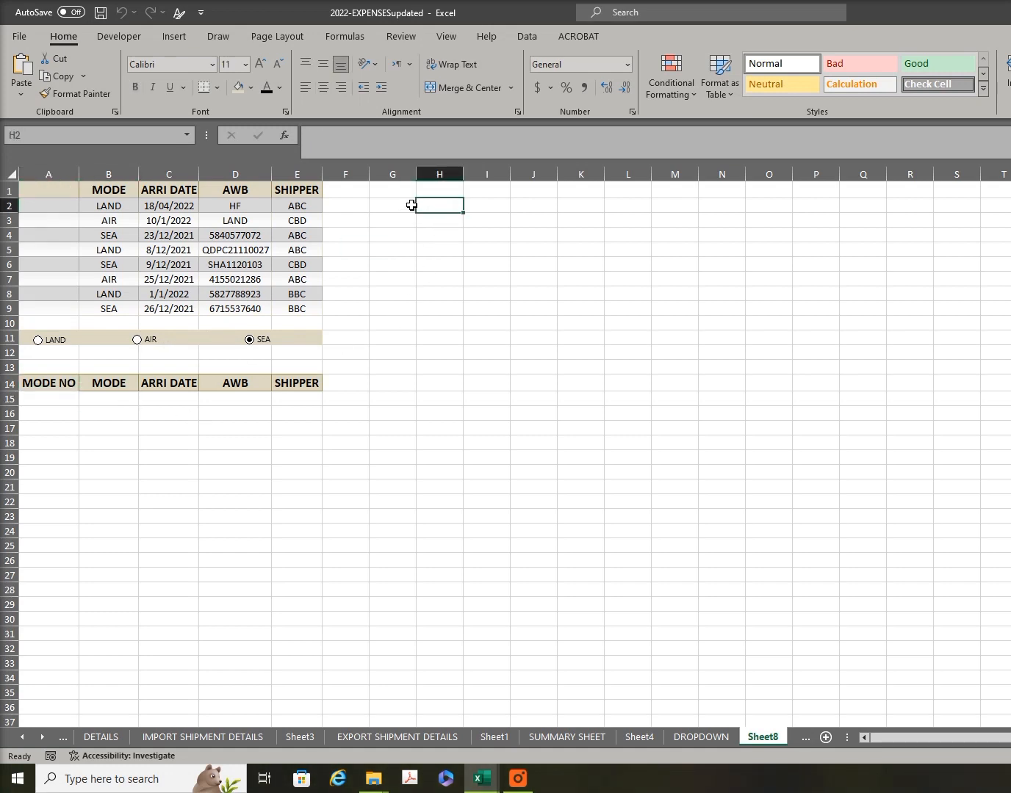
{"action": "left_click", "coordinate": [412, 206]}
{"action": "left_click", "coordinate": [429, 205]}
{"action": "type", "text": "=CHOO"}
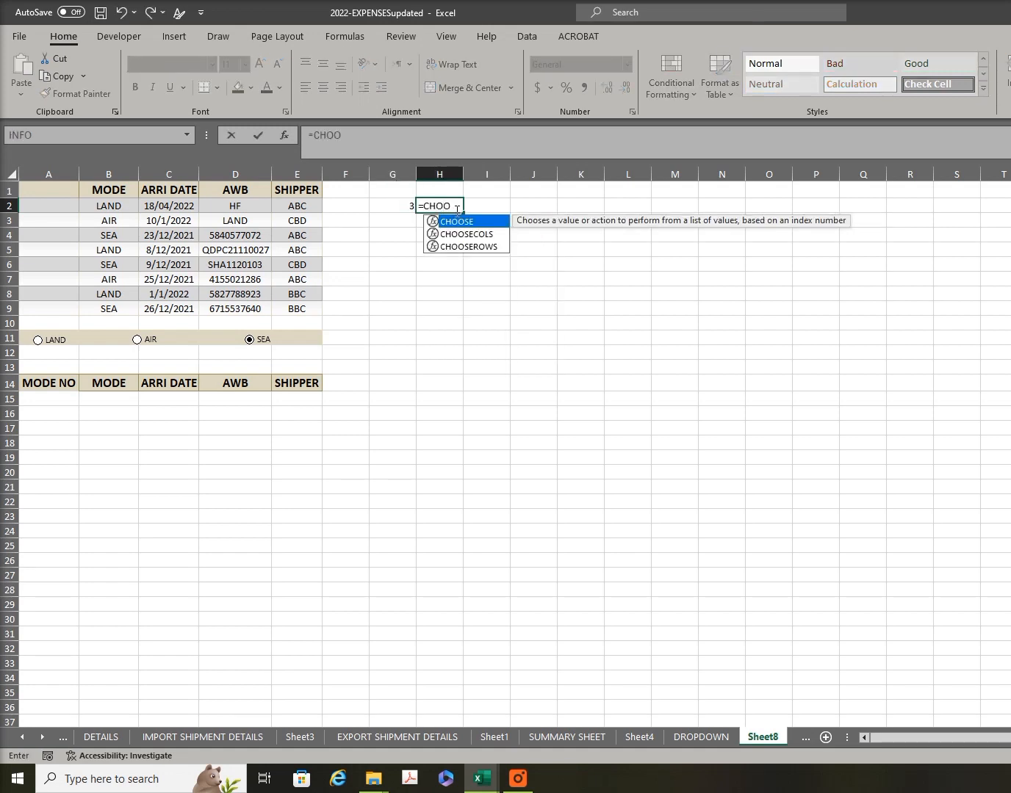
{"action": "type", "text": "SE("}
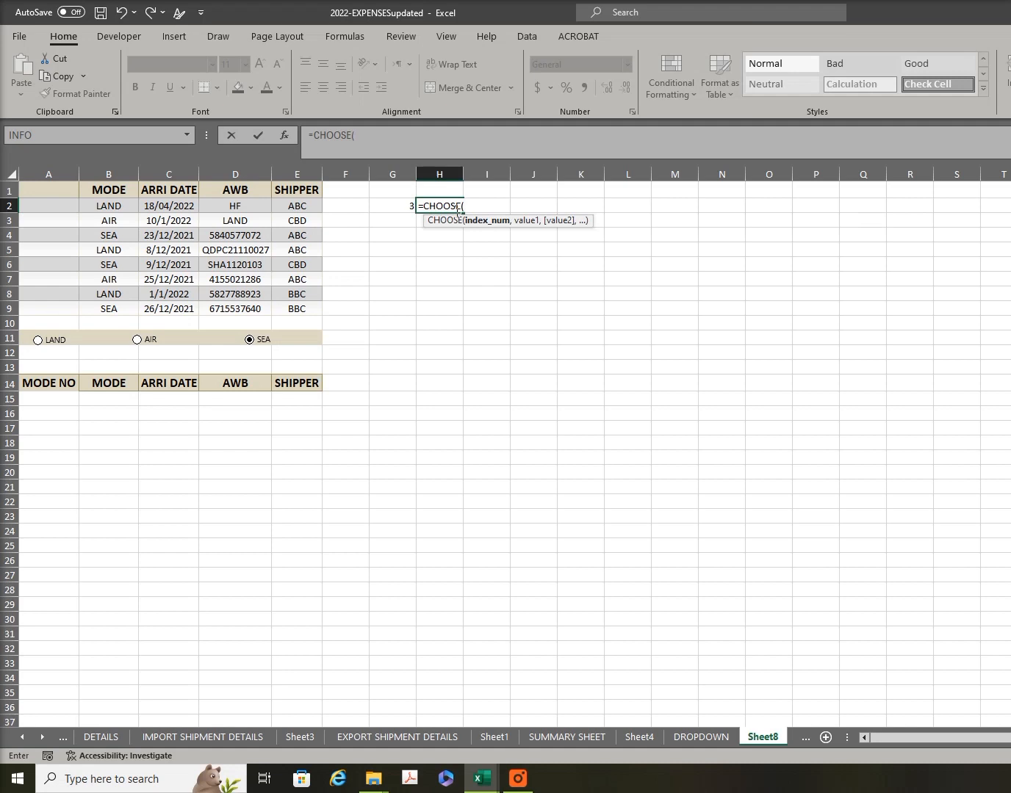
{"action": "left_click", "coordinate": [391, 206]}
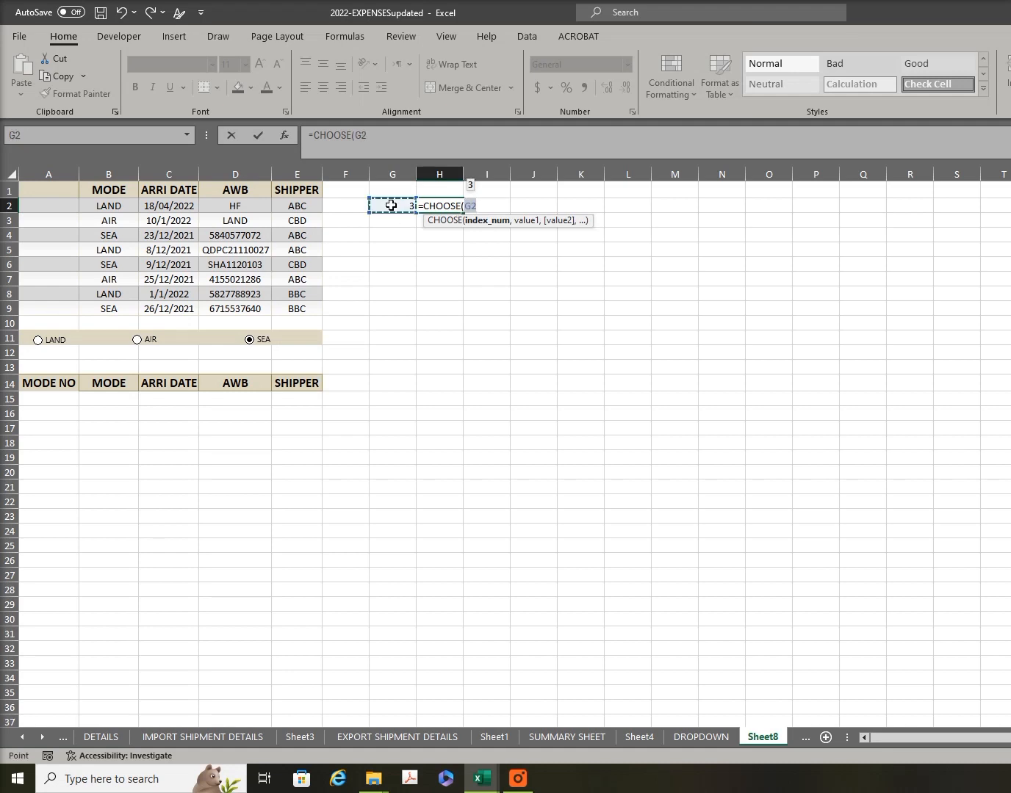
{"action": "type", "text": ","}
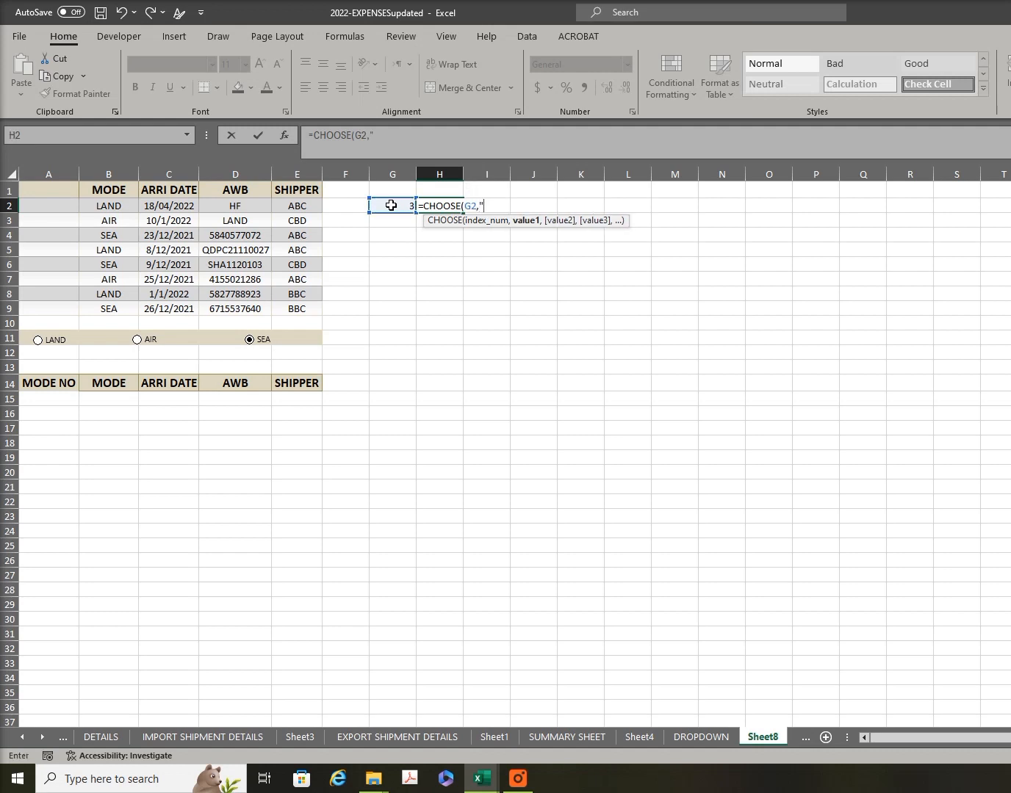
{"action": "type", "text": "\"LAND"}
{"action": "type", "text": ","}
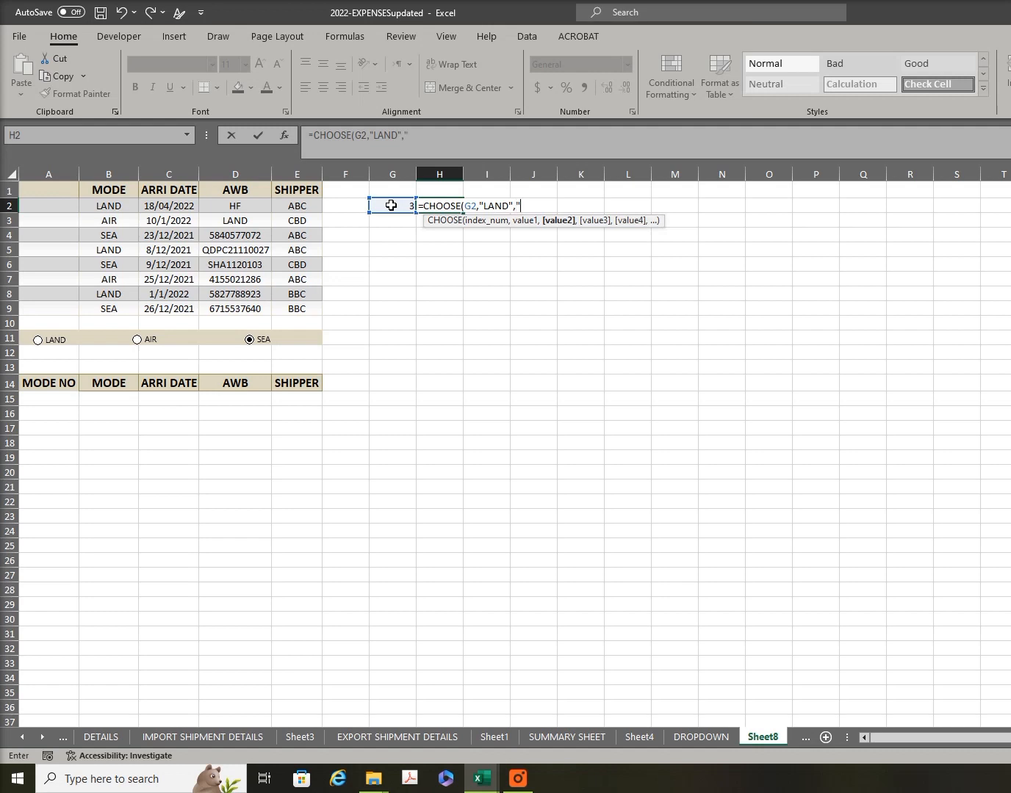
{"action": "type", "text": "\"AIR\",\"SEA"}
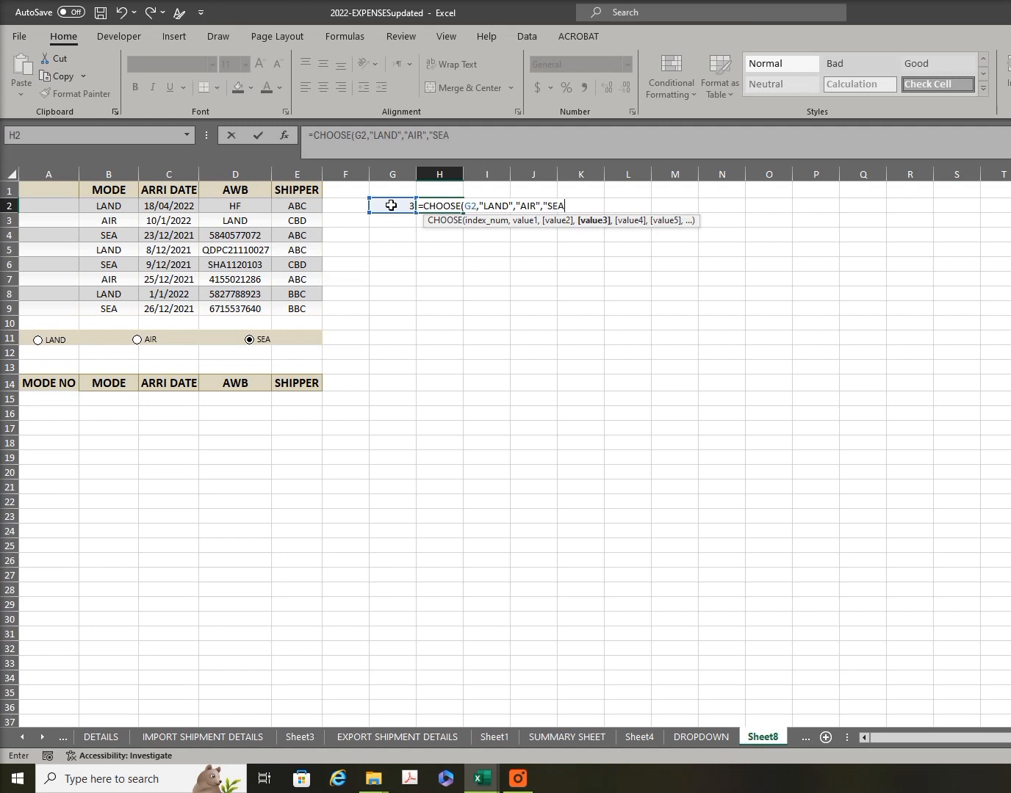
{"action": "type", "text": "\")"}
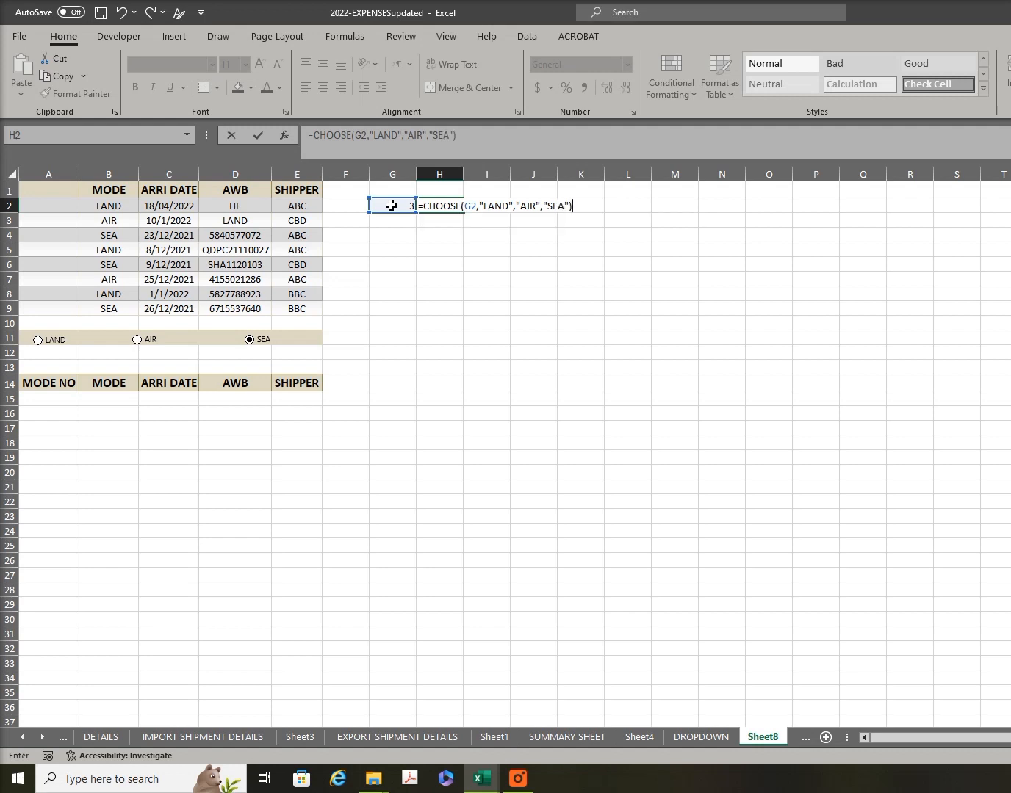
{"action": "key", "text": "Return"}
Step: Select the AIR option and finally LAND, comparing the number in G2 with the mode name in H2
{"action": "left_click", "coordinate": [390, 205]}
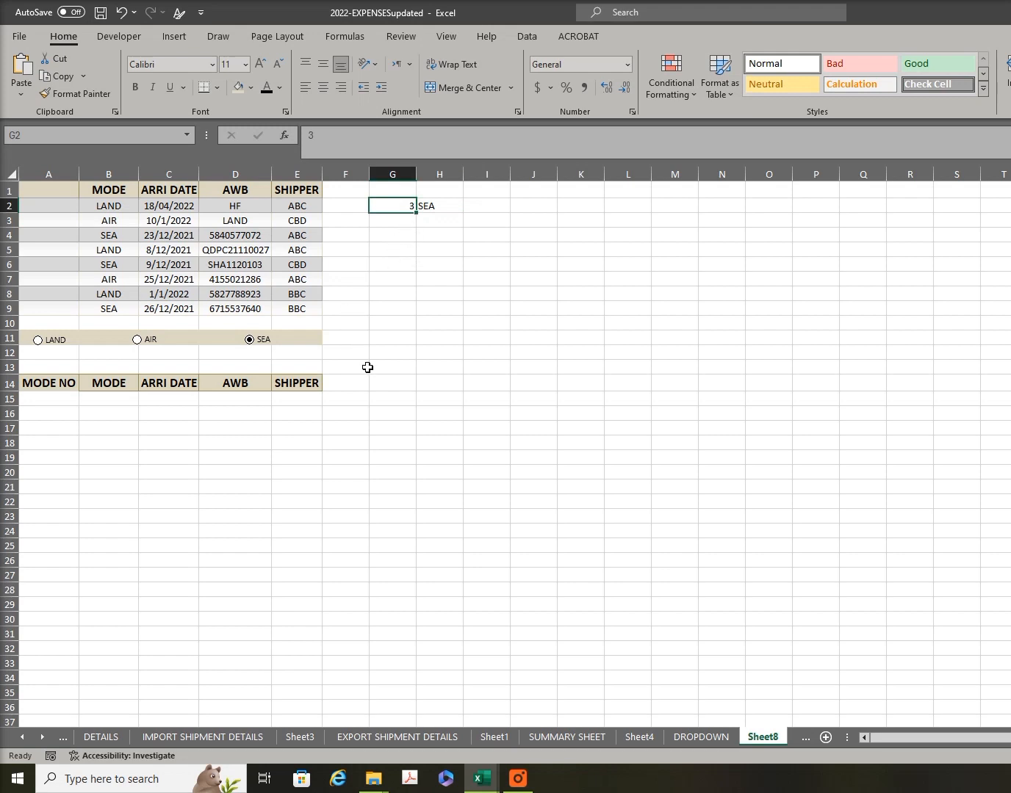
{"action": "left_click", "coordinate": [137, 340]}
{"action": "left_click", "coordinate": [62, 342]}
{"action": "left_click", "coordinate": [448, 209]}
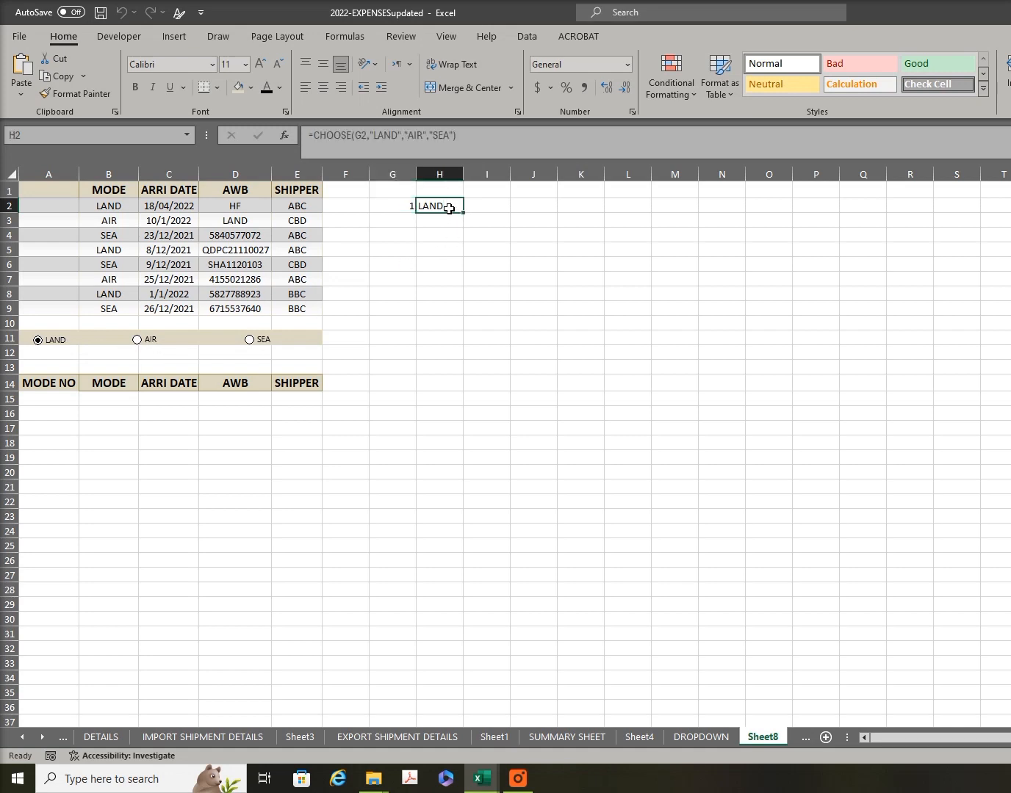
{"action": "left_click", "coordinate": [408, 207]}
{"action": "left_click", "coordinate": [448, 204]}
{"action": "left_click", "coordinate": [411, 208]}
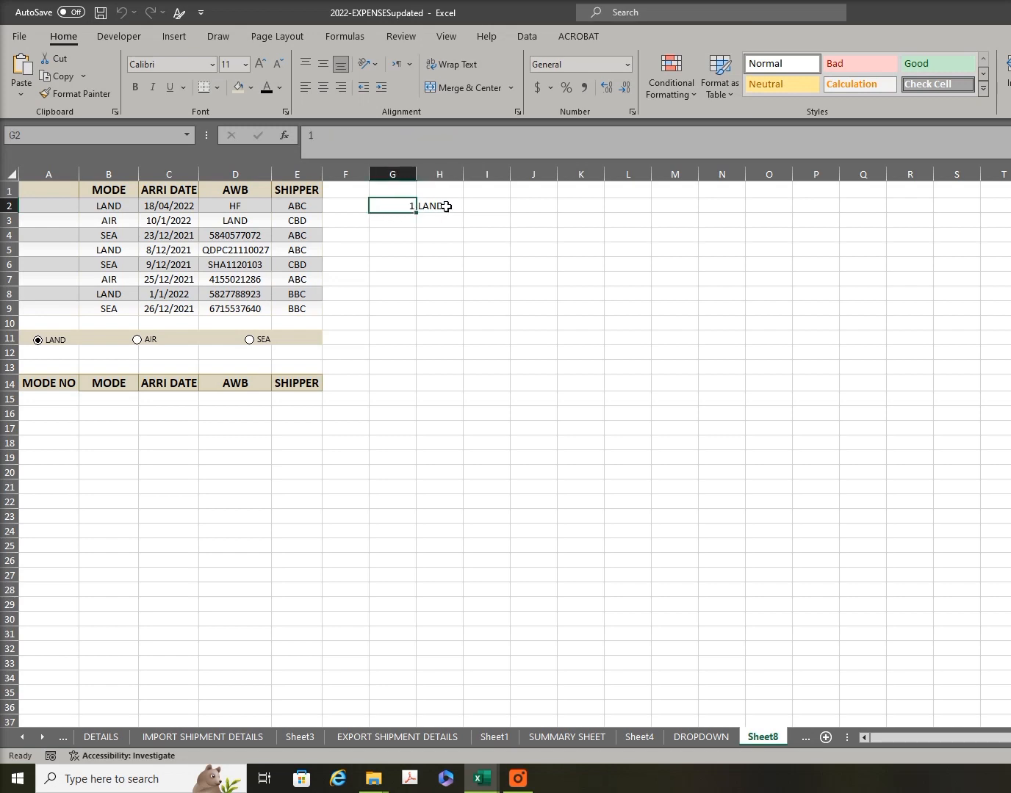
{"action": "left_click", "coordinate": [446, 206]}
{"action": "left_click", "coordinate": [408, 205]}
{"action": "left_click", "coordinate": [440, 205]}
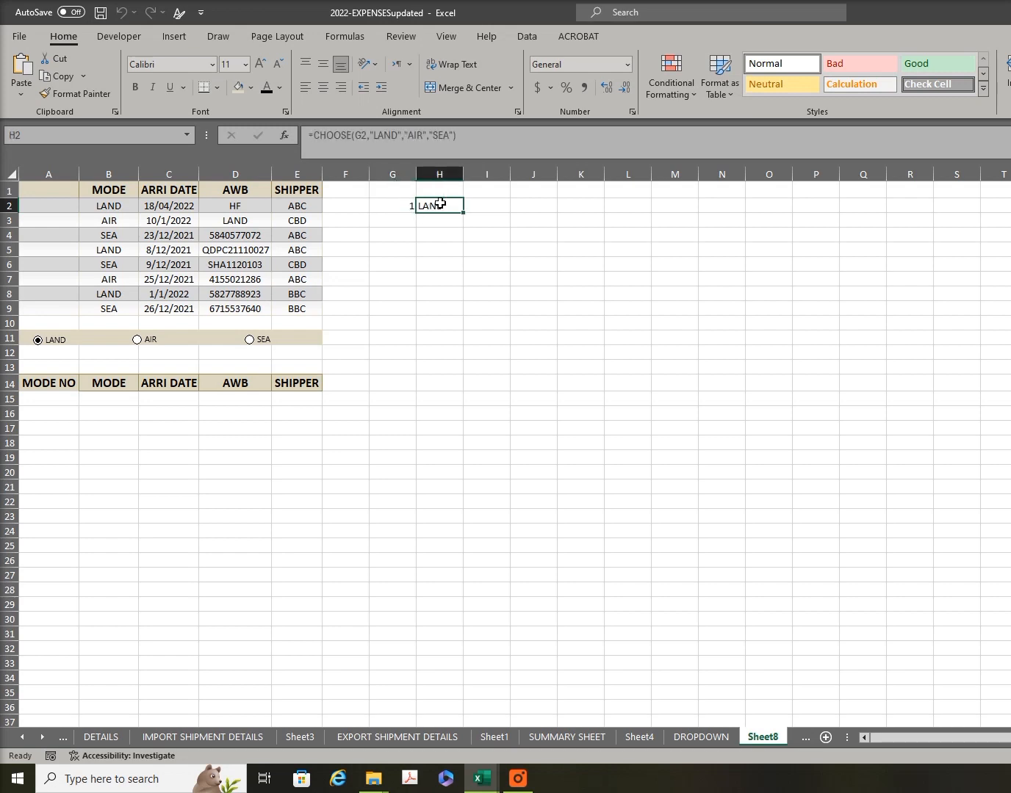
Step: Clear the MODE NO header in A14 of the lower table
{"action": "left_click", "coordinate": [68, 414]}
{"action": "left_click", "coordinate": [68, 385]}
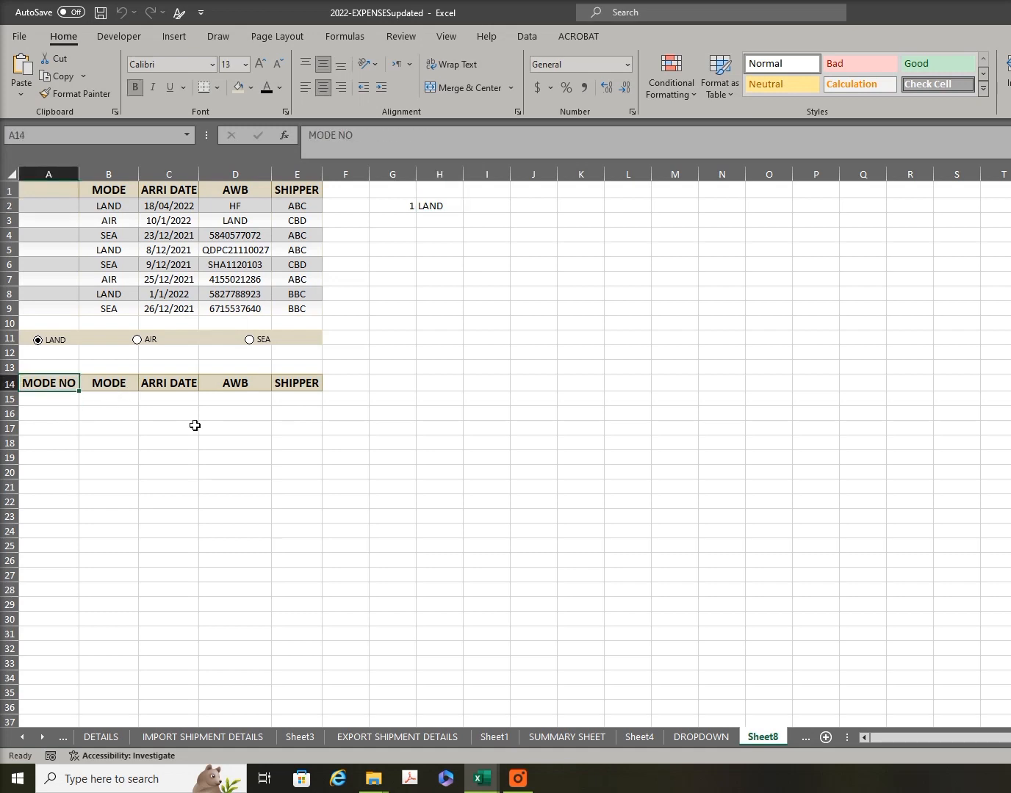
{"action": "key", "text": "BackSpace"}
{"action": "key", "text": "Return"}
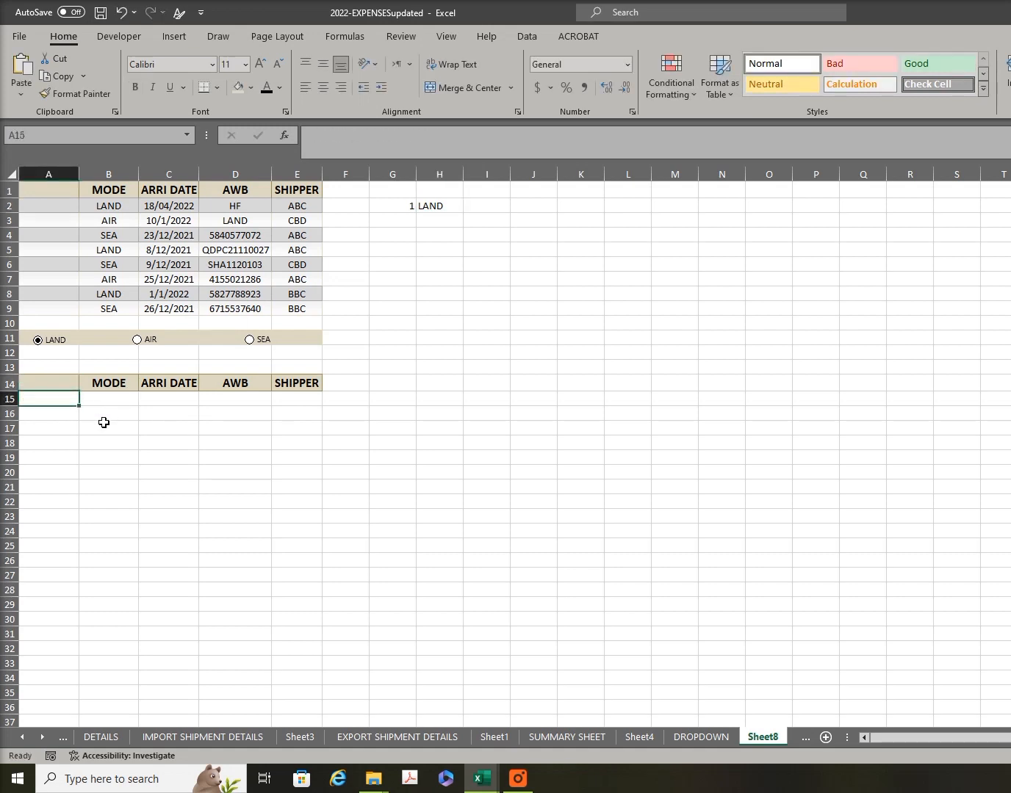
Step: Start a FILTER formula in B16 with B2:E9 as the array to filter
{"action": "left_click", "coordinate": [103, 416]}
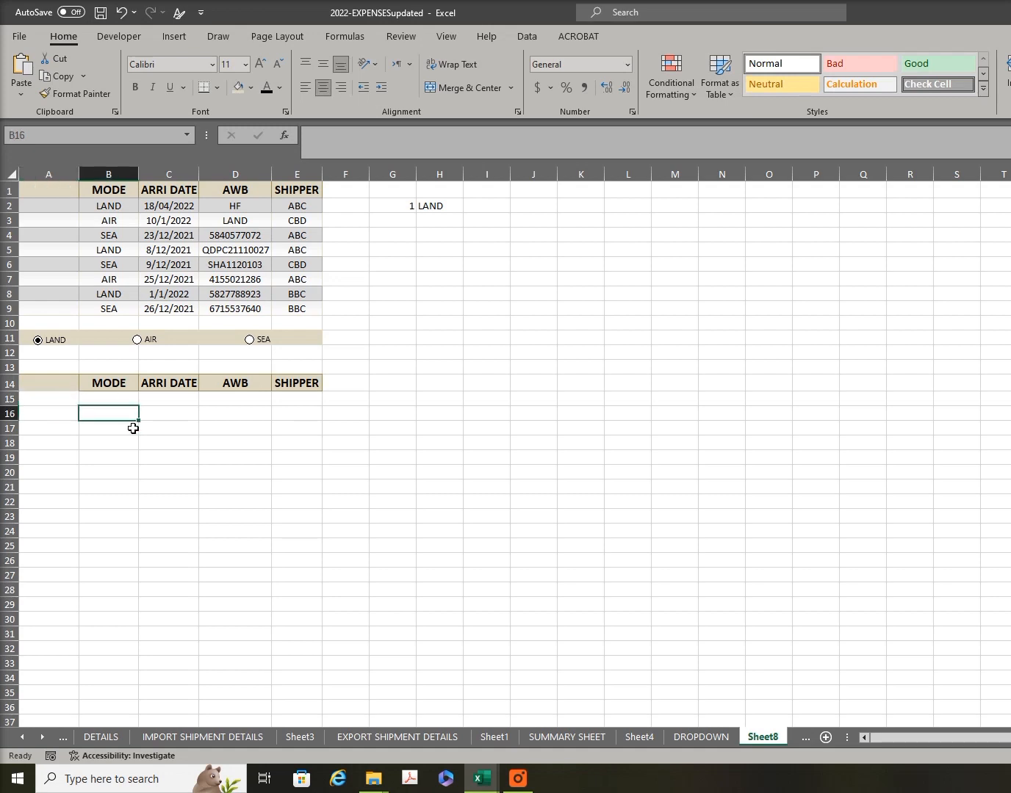
{"action": "type", "text": "=FILTER"}
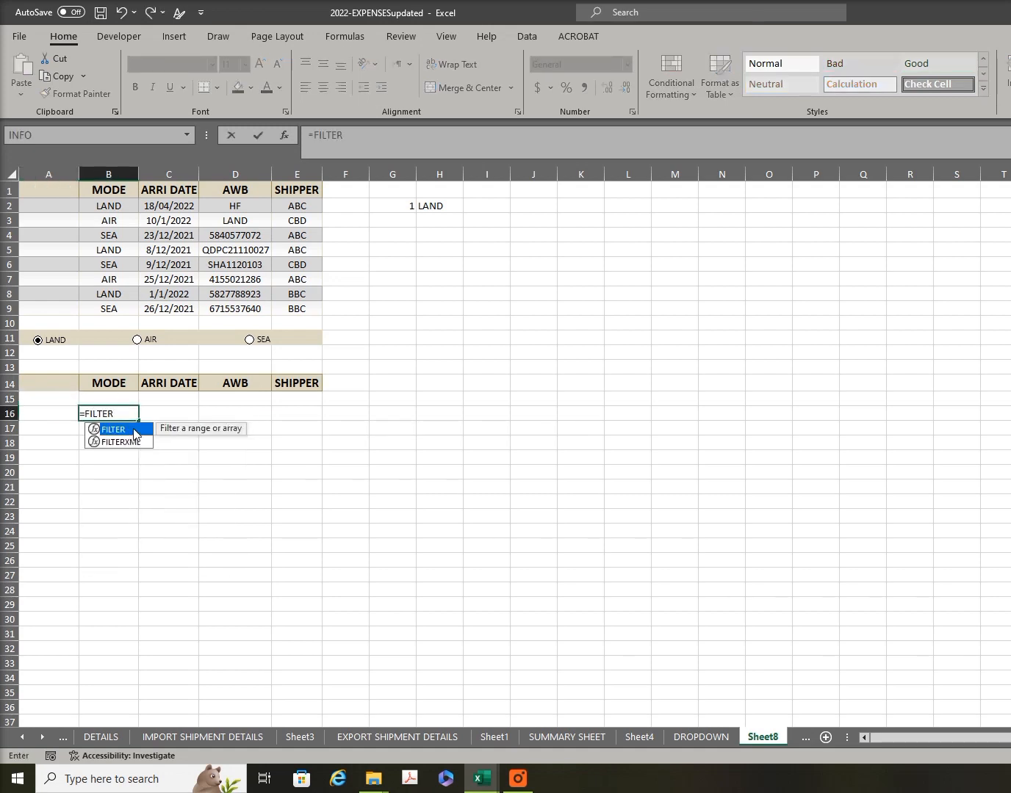
{"action": "double_click", "coordinate": [134, 431]}
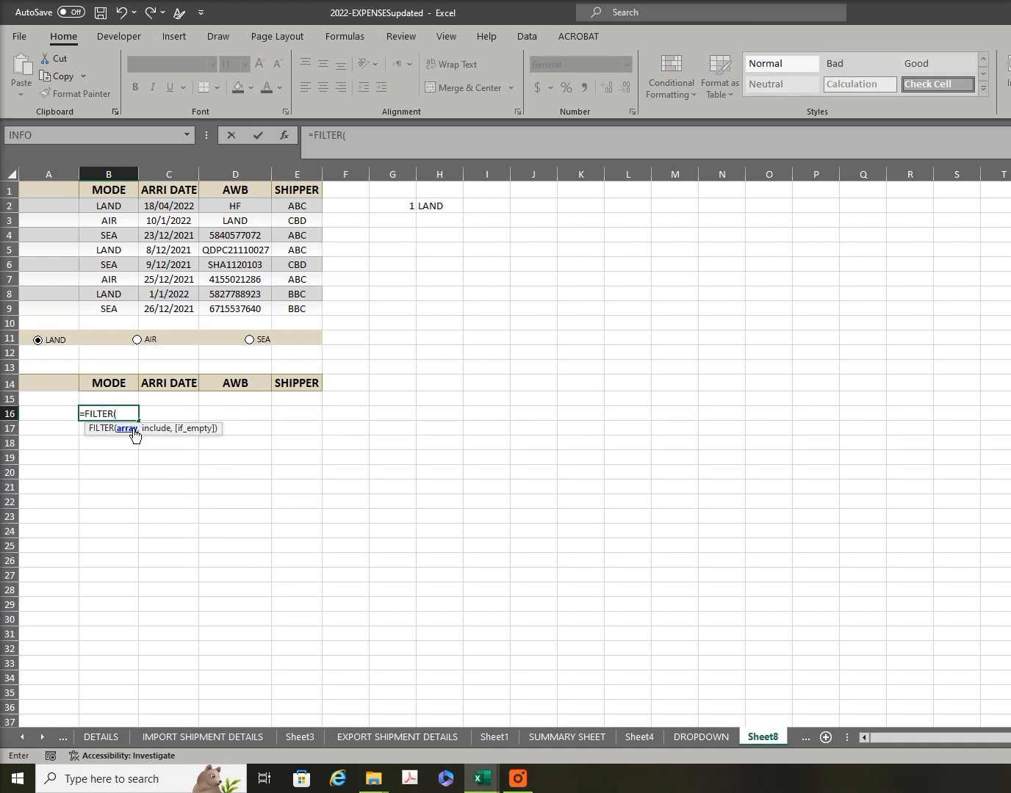
{"action": "left_click_drag", "start_coordinate": [111, 207], "coordinate": [312, 316]}
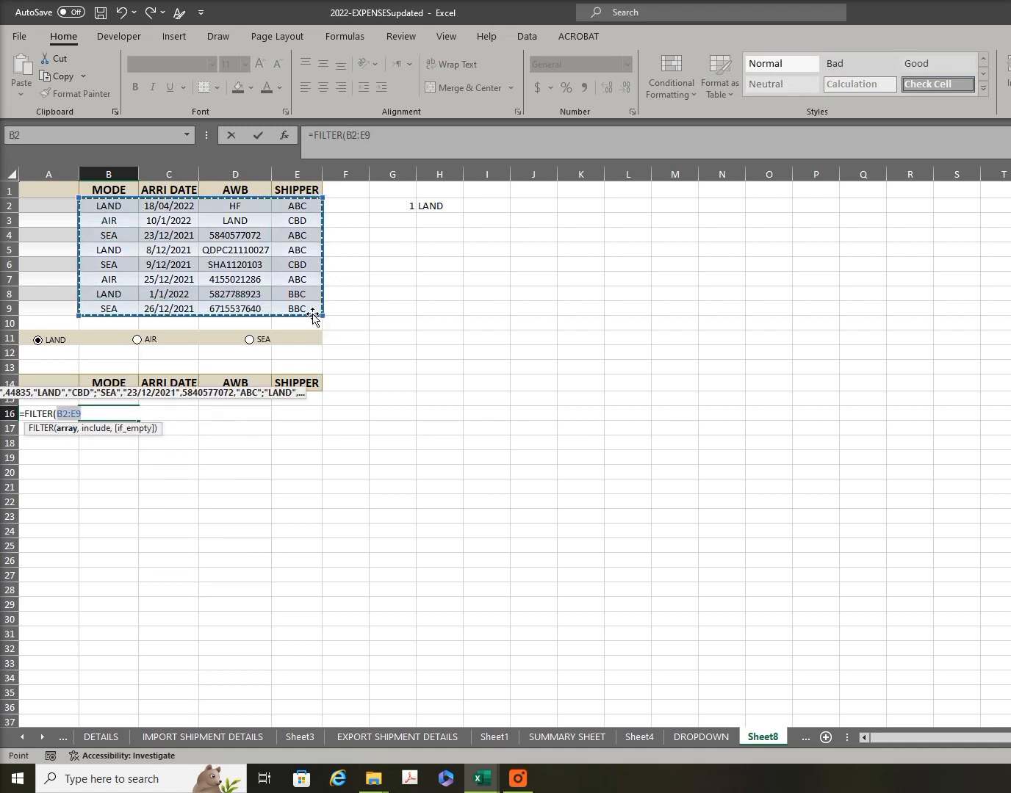
{"action": "type", "text": ","}
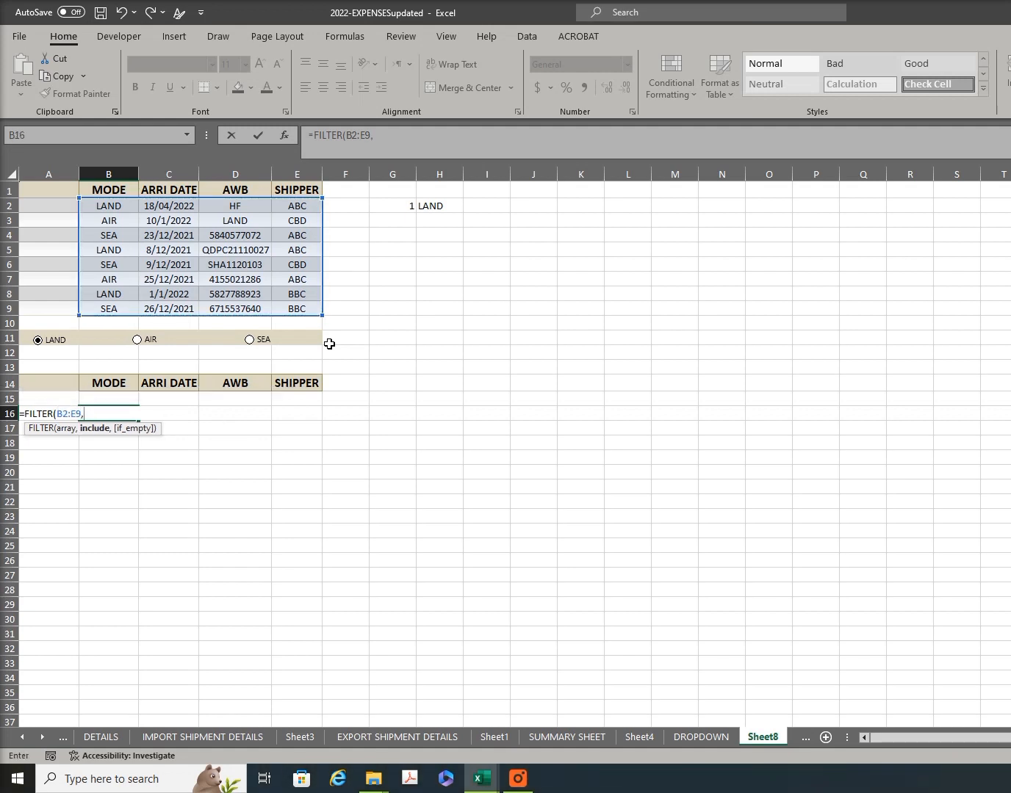